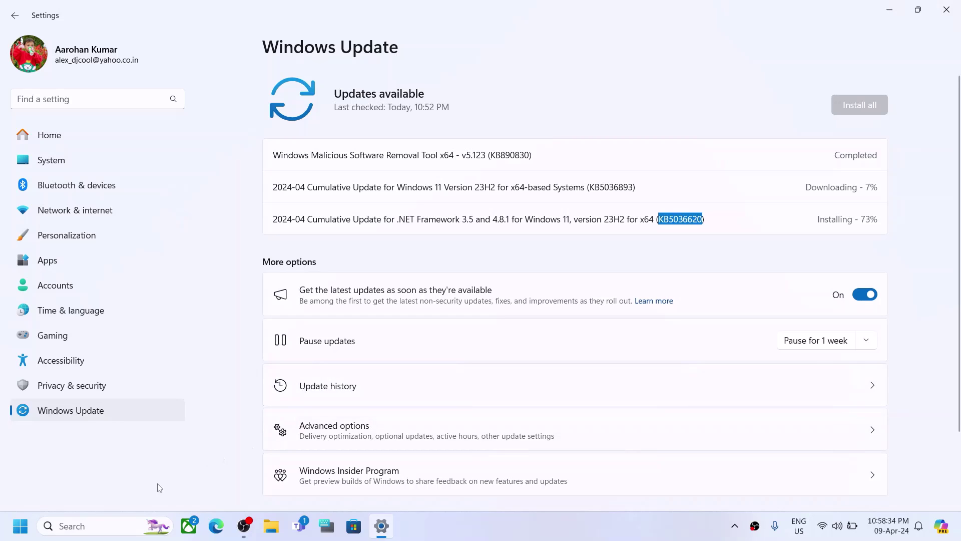
Step: Search Windows for "services" and open the Services console
left_click(99, 523)
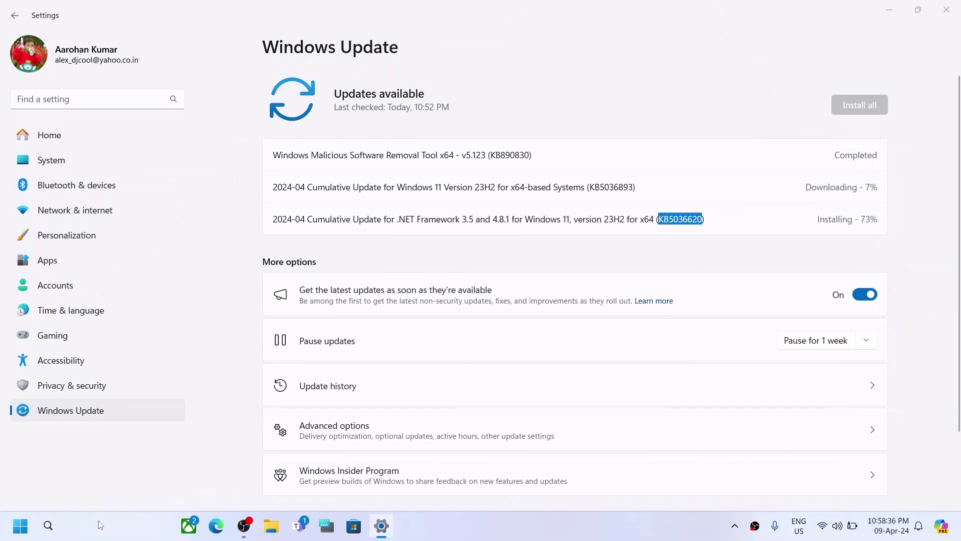
type("ser")
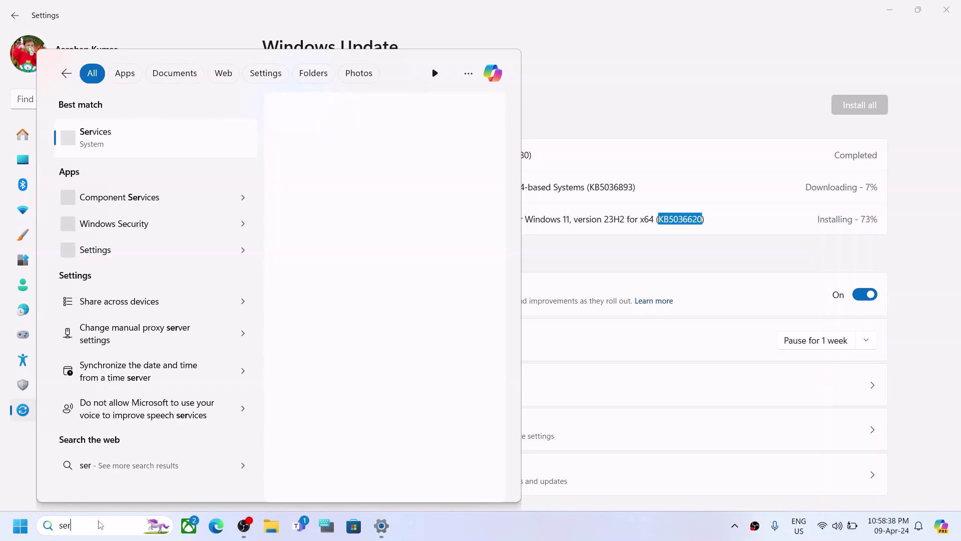
type("vices")
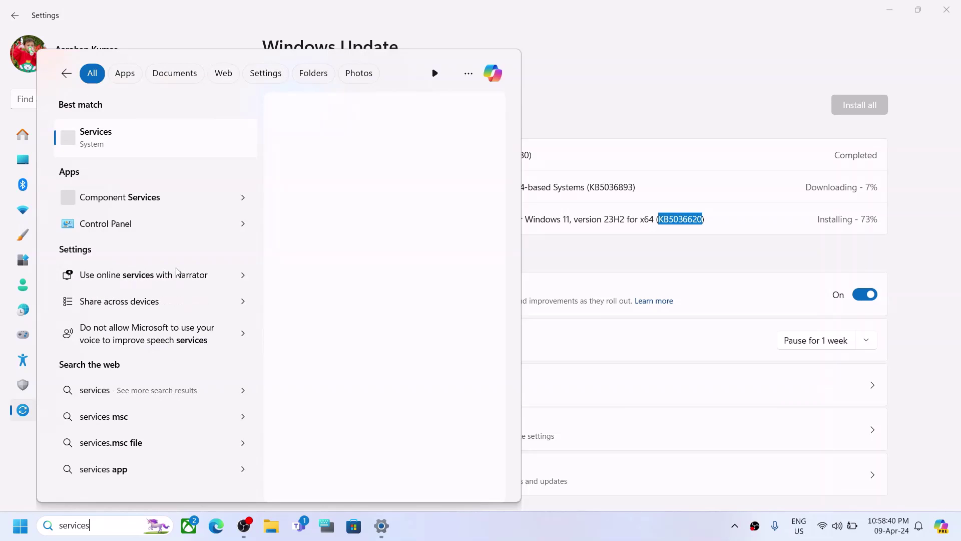
left_click(113, 142)
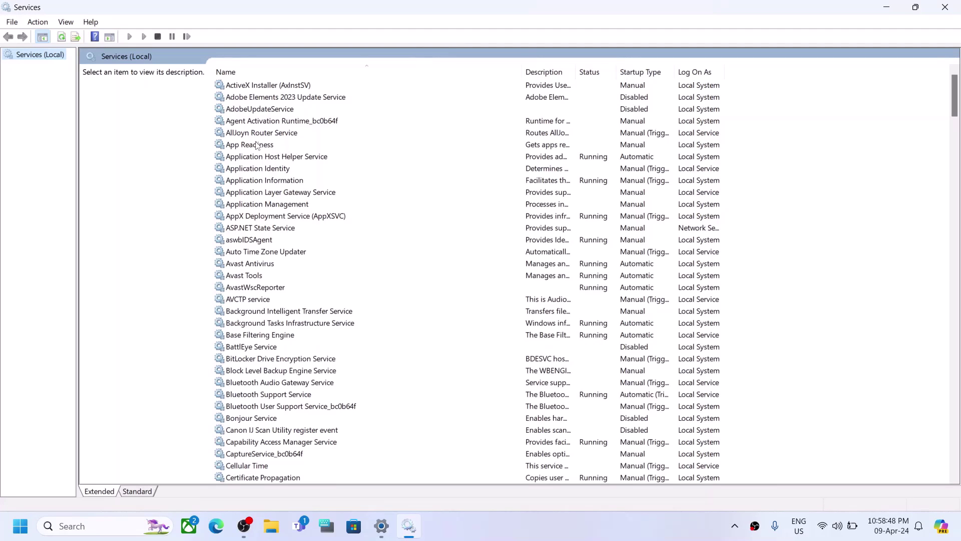
Step: Set the startup type of the App Readiness service to Automatic and apply the change
left_click(257, 145)
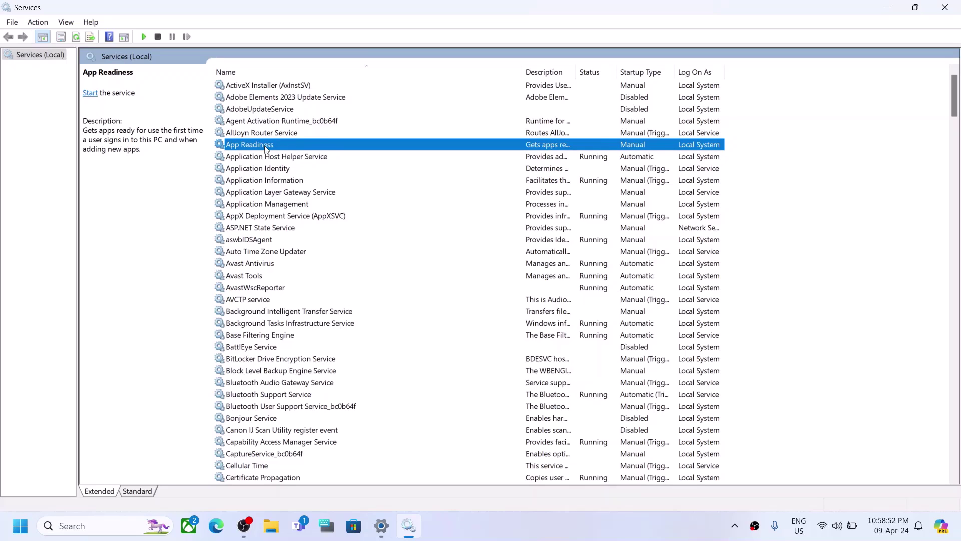
double_click(266, 148)
left_click(433, 249)
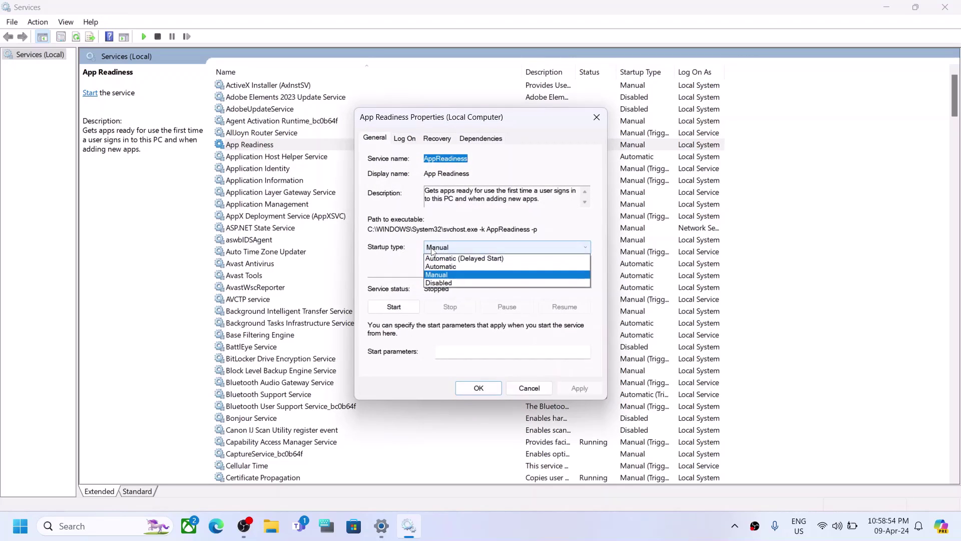
left_click(441, 266)
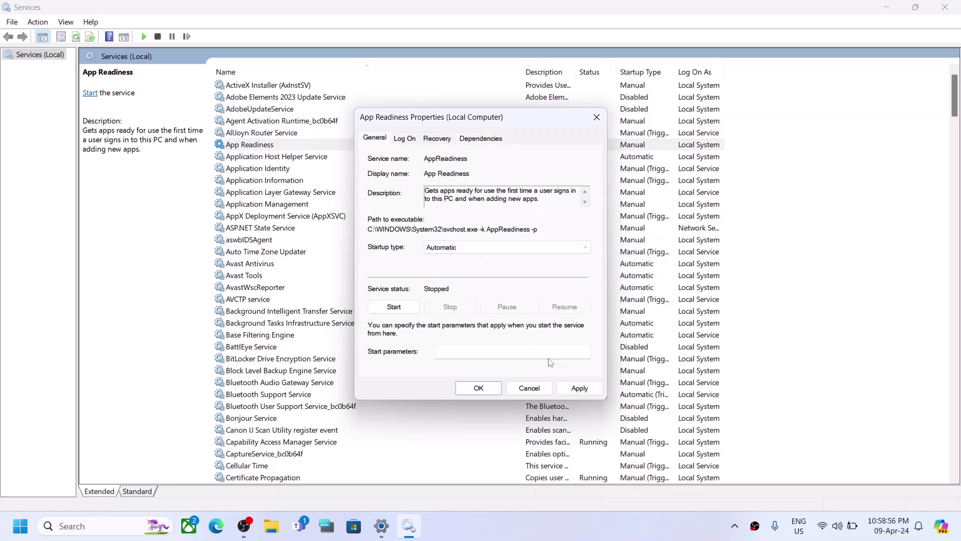
left_click(576, 388)
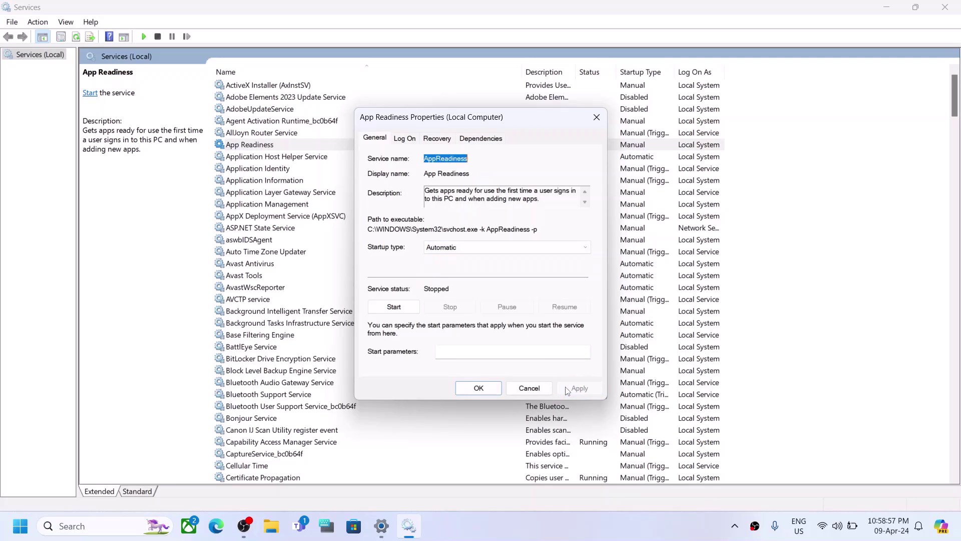
Step: Start the App Readiness service, accept its properties, and restart the service
left_click(395, 307)
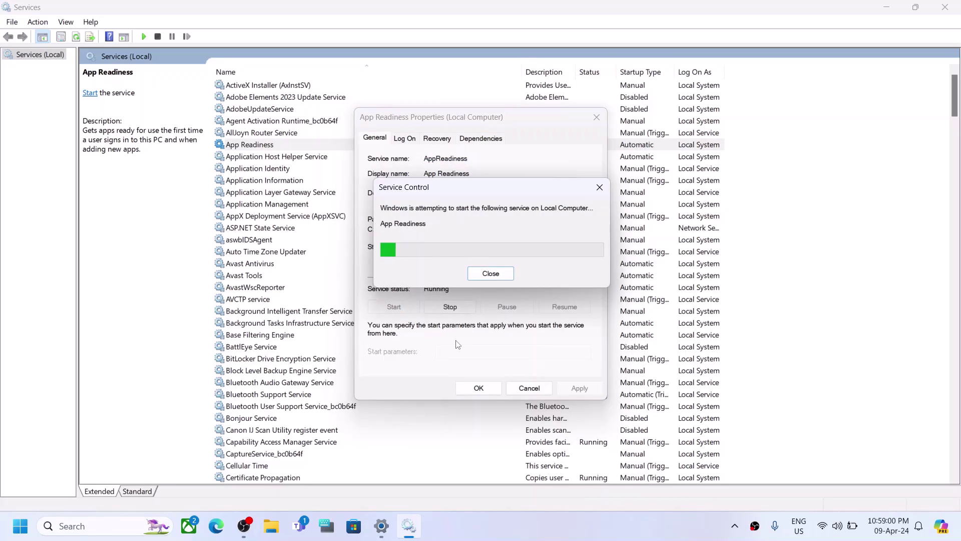
left_click(478, 388)
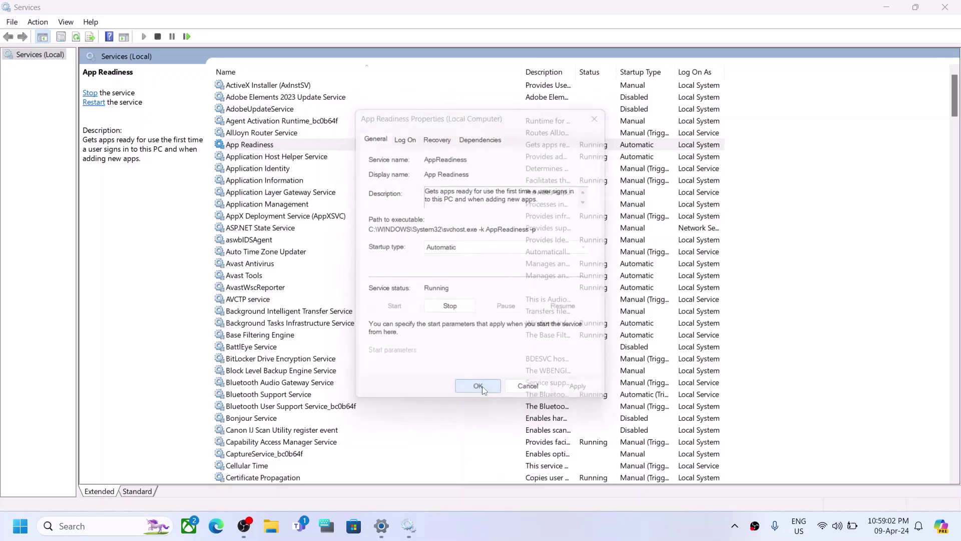
right_click(264, 146)
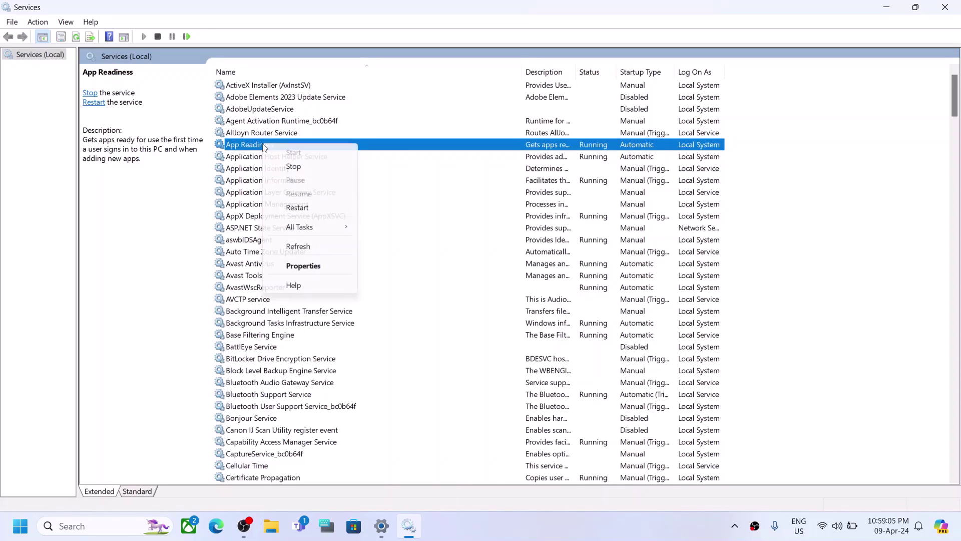
left_click(302, 208)
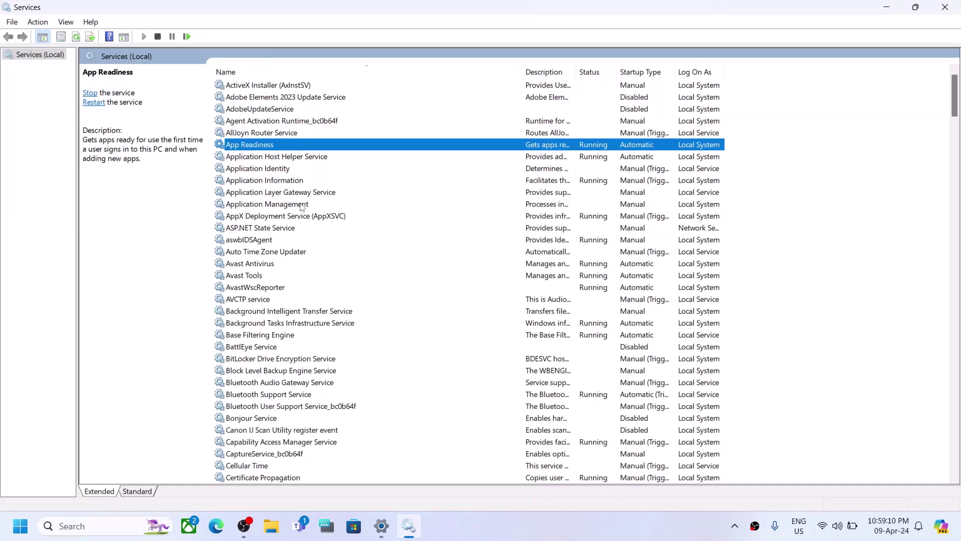
Step: Switch to File Explorer and open Local Disk (C:) from This PC
left_click(272, 526)
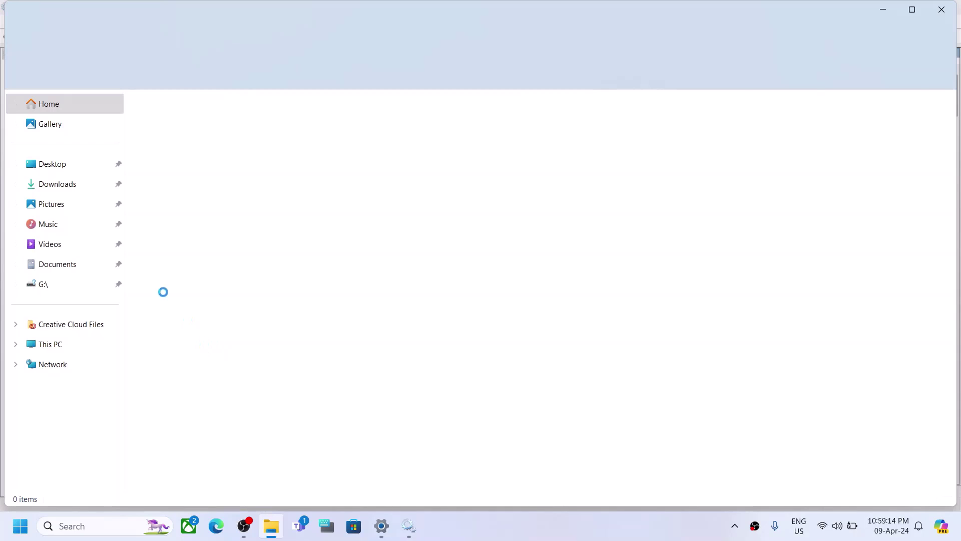
left_click(70, 347)
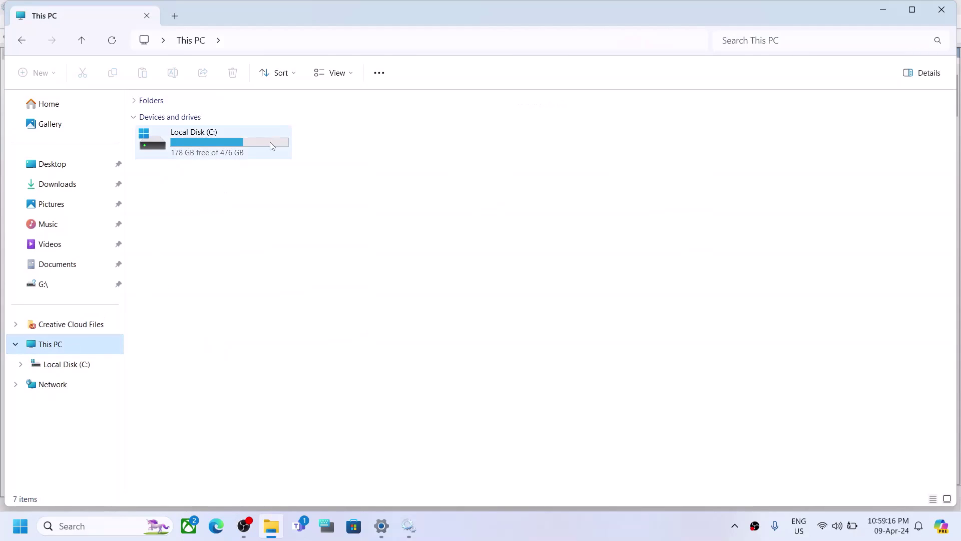
double_click(210, 146)
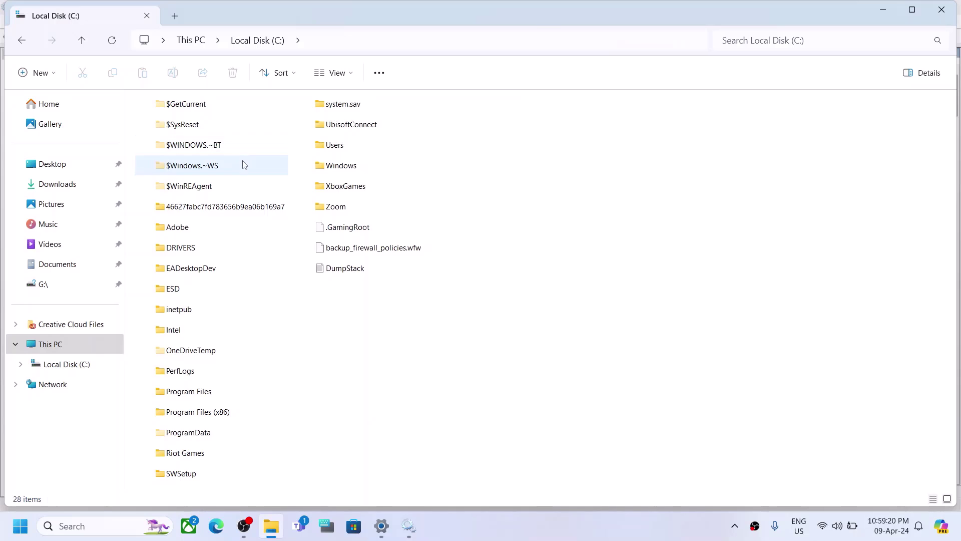
Step: Locate the $WinREAgent folder on drive C: and check whether the display of hidden items is enabled
left_click(184, 188)
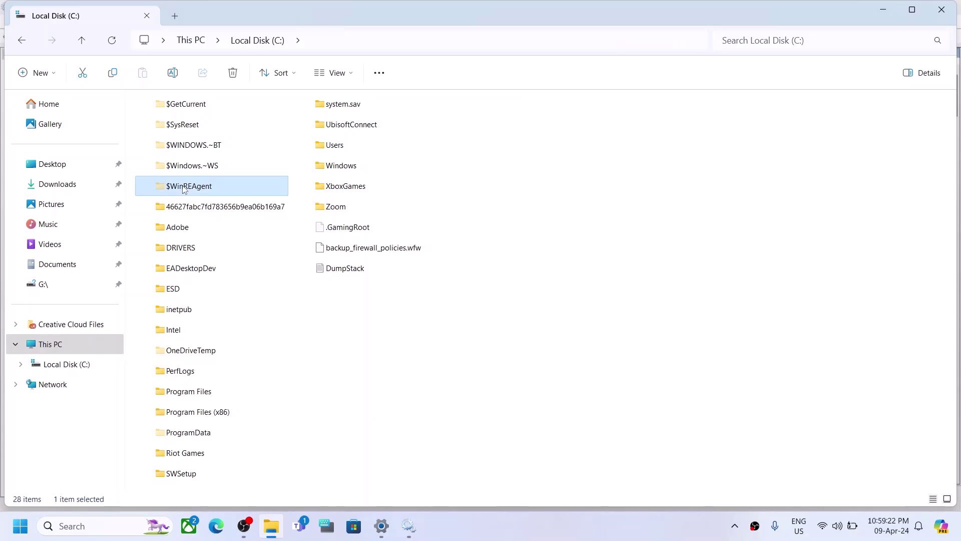
mouse_move(207, 191)
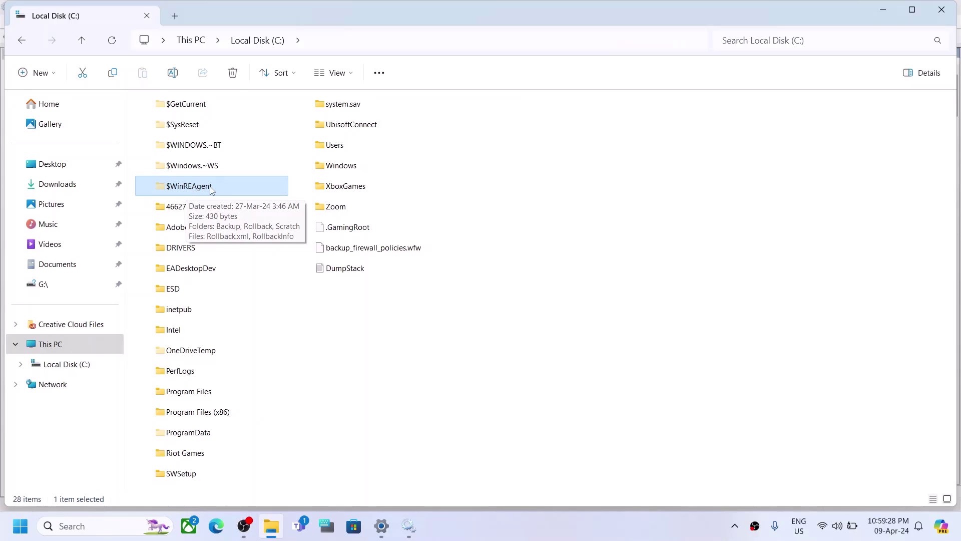
left_click(352, 75)
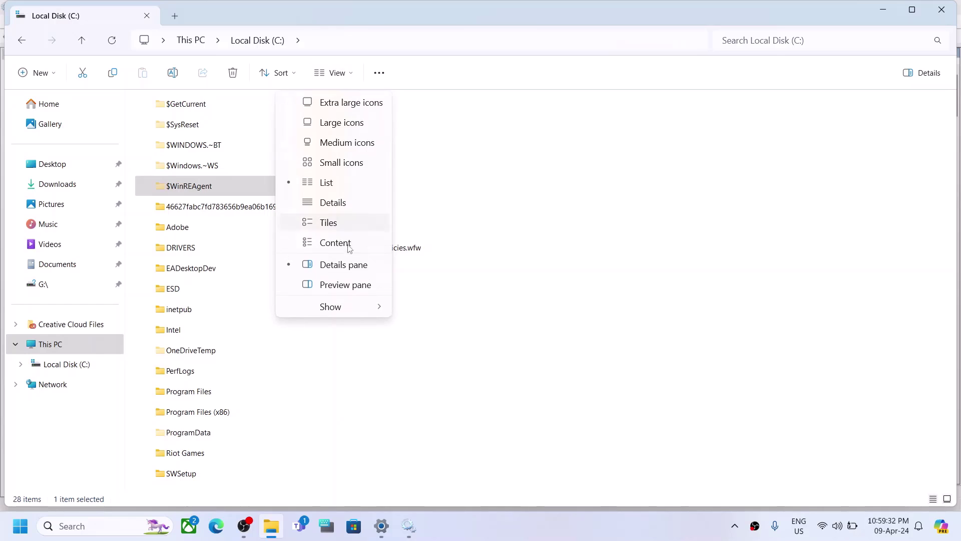
mouse_move(325, 307)
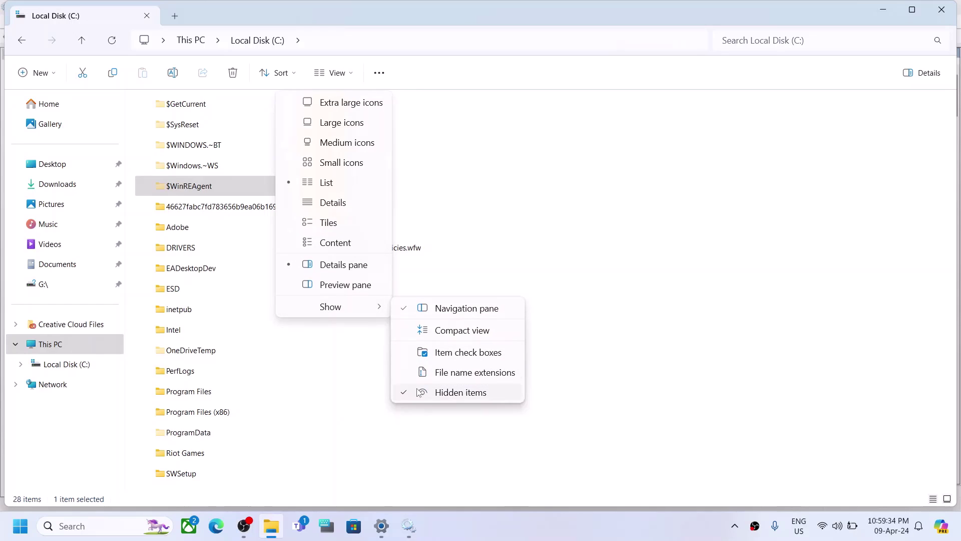
left_click(207, 194)
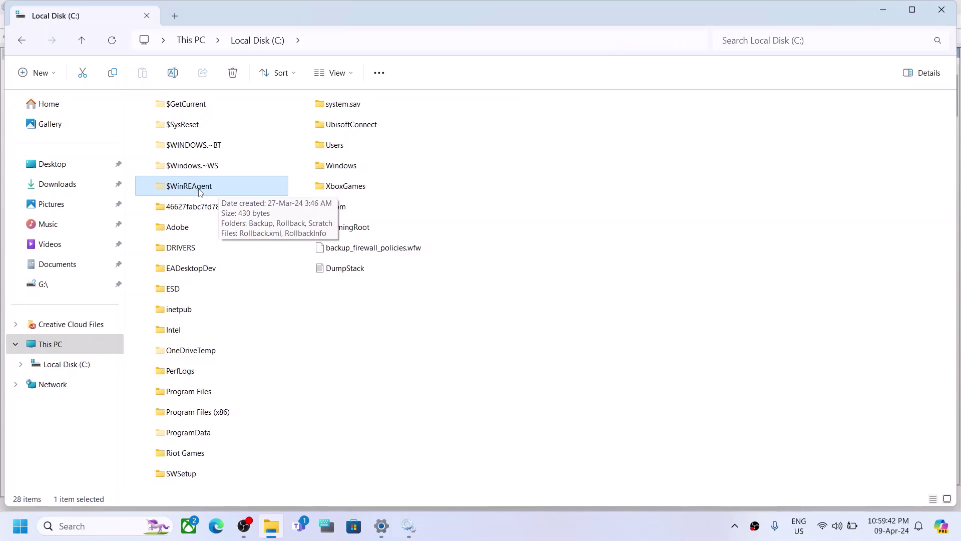
Step: Copy the $WinREAgent folder from drive C: and paste it onto the desktop as a backup
right_click(203, 187)
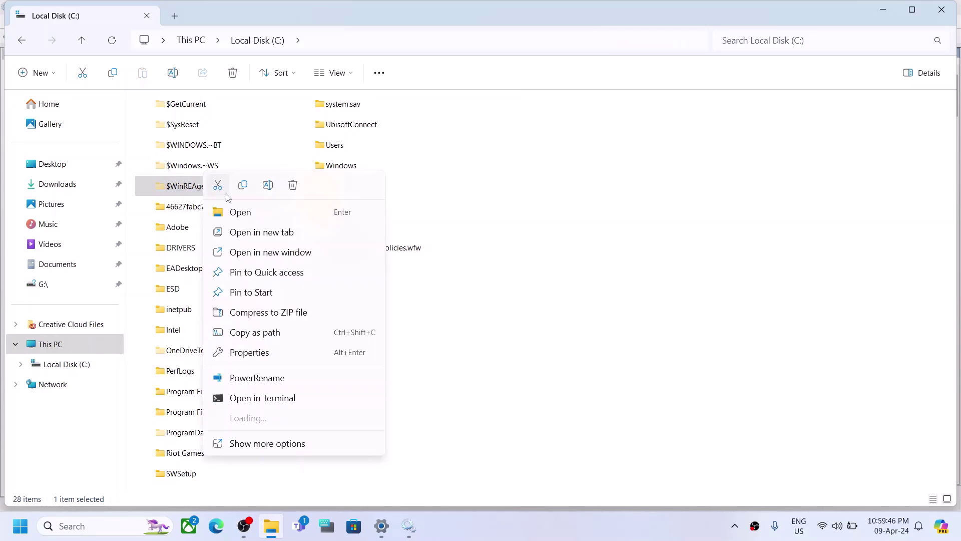
left_click(242, 186)
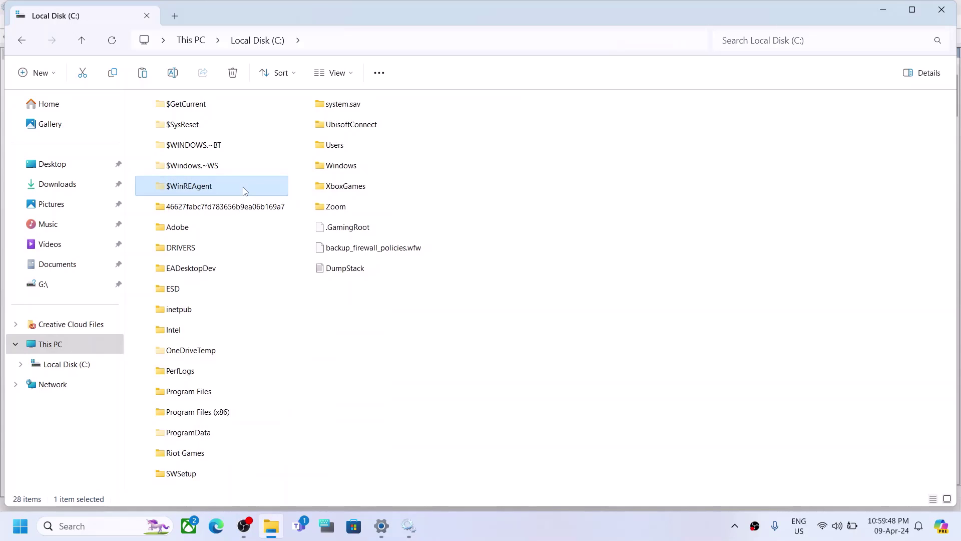
key("super+d")
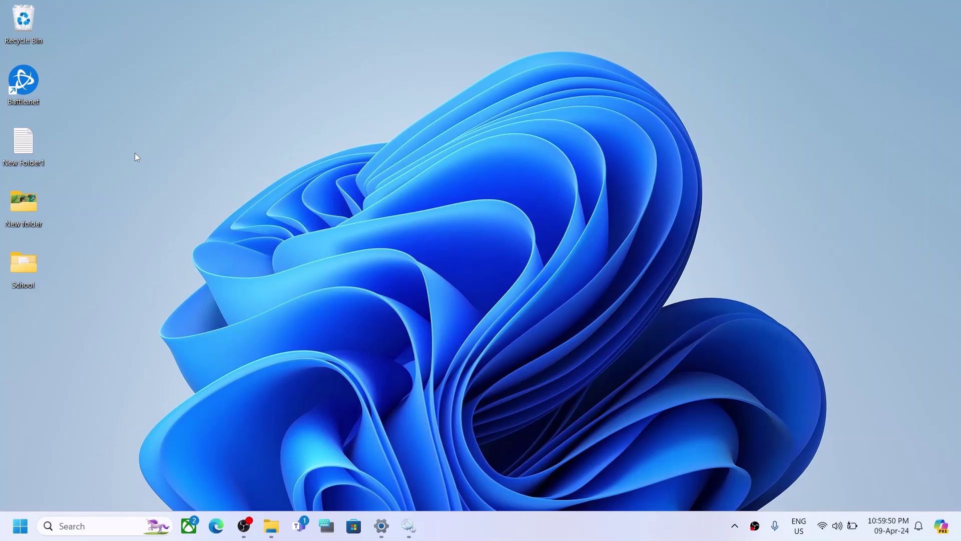
key("ctrl+v")
Step: Return to File Explorer and delete the $WinREAgent folder from Local Disk (C:)
left_click(270, 526)
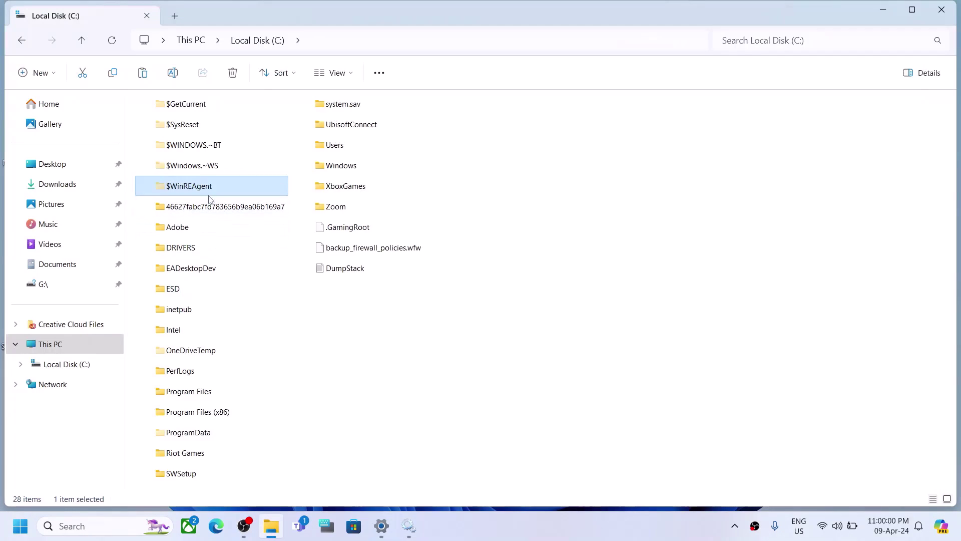
right_click(203, 191)
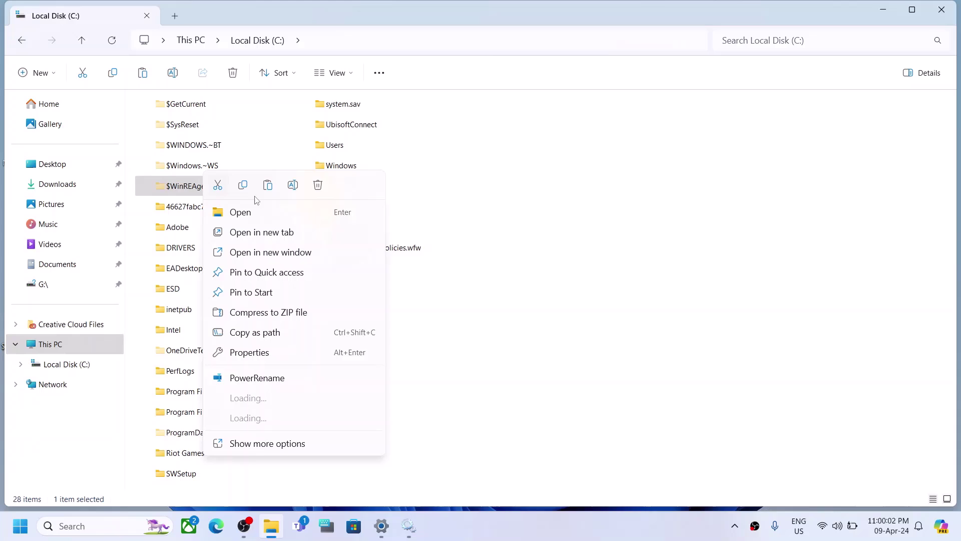
left_click(317, 190)
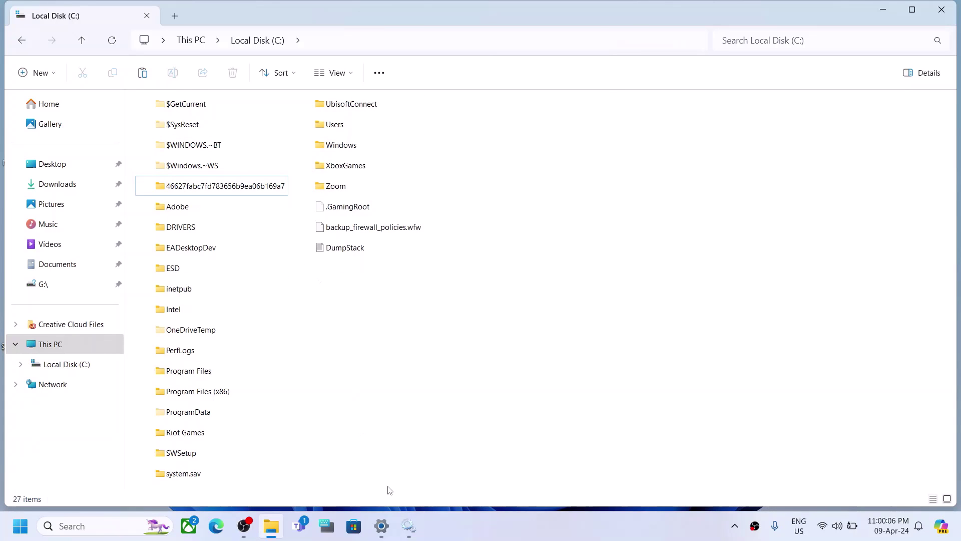
Step: Switch to Settings to check the Windows Update download and installation progress, and minimize it again
left_click(379, 530)
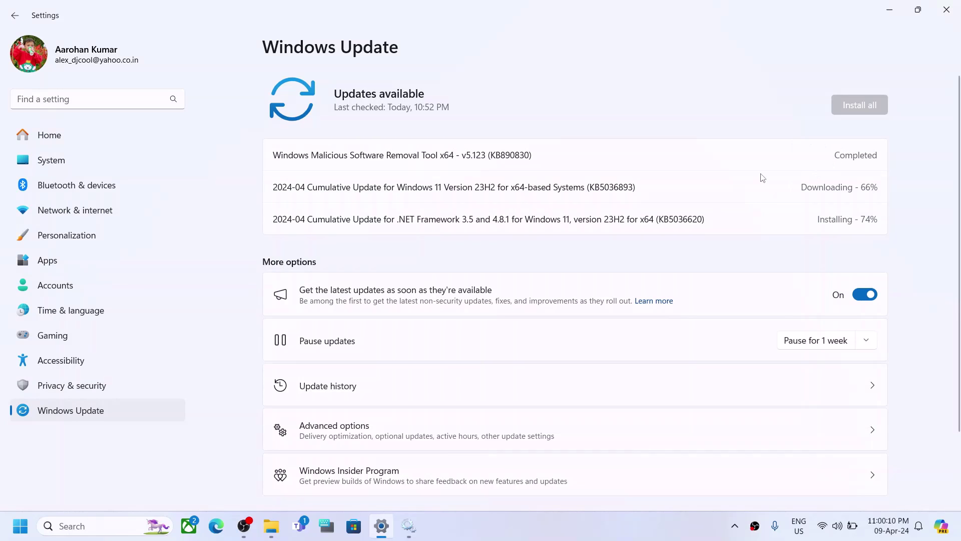
left_click(888, 11)
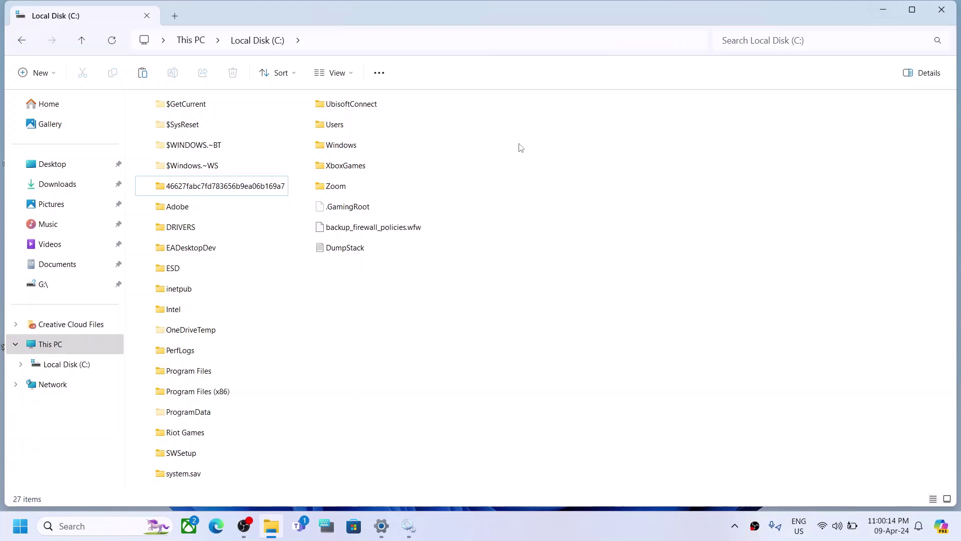
left_click(383, 526)
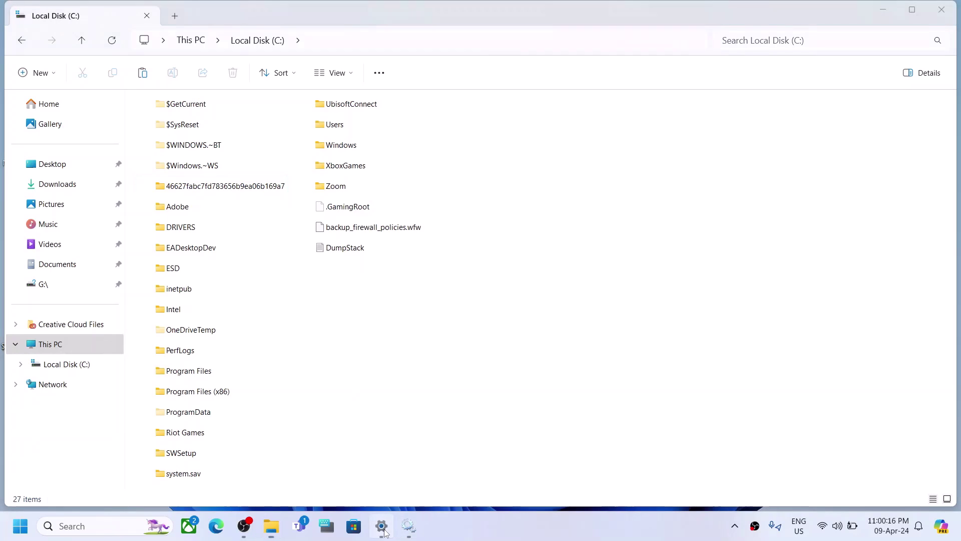
left_click(891, 9)
Step: Check the backup folder on the desktop and paste the copied $WinREAgent folder back into Local Disk (C:)
key("super+d")
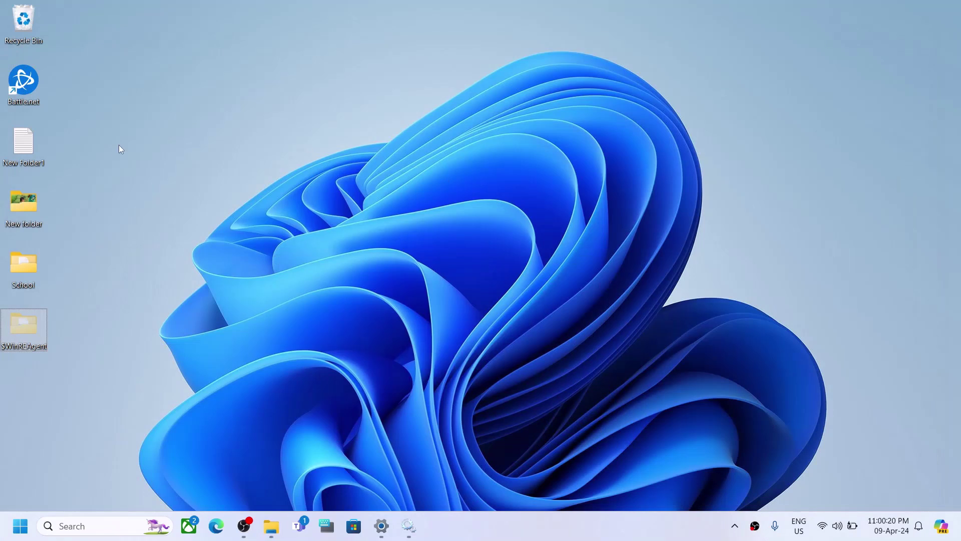
right_click(16, 328)
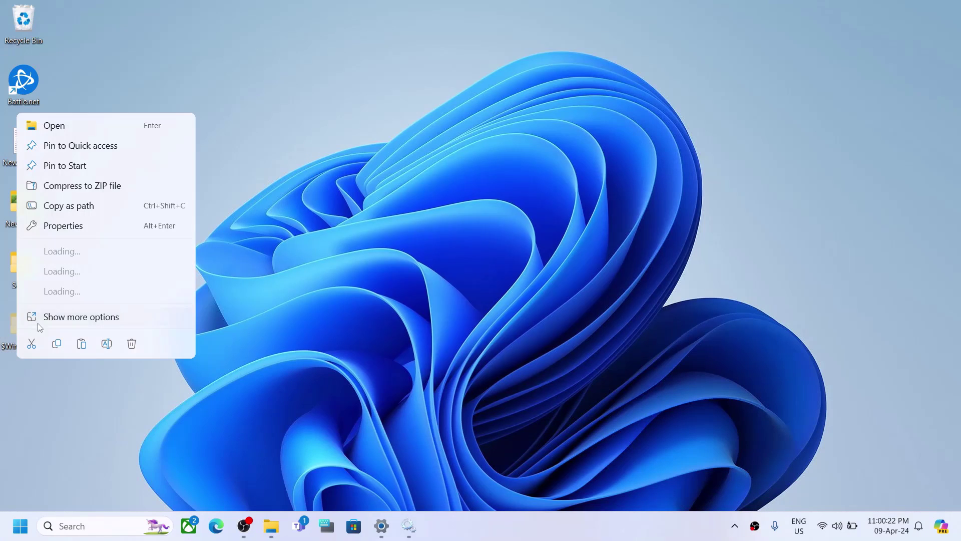
left_click(198, 440)
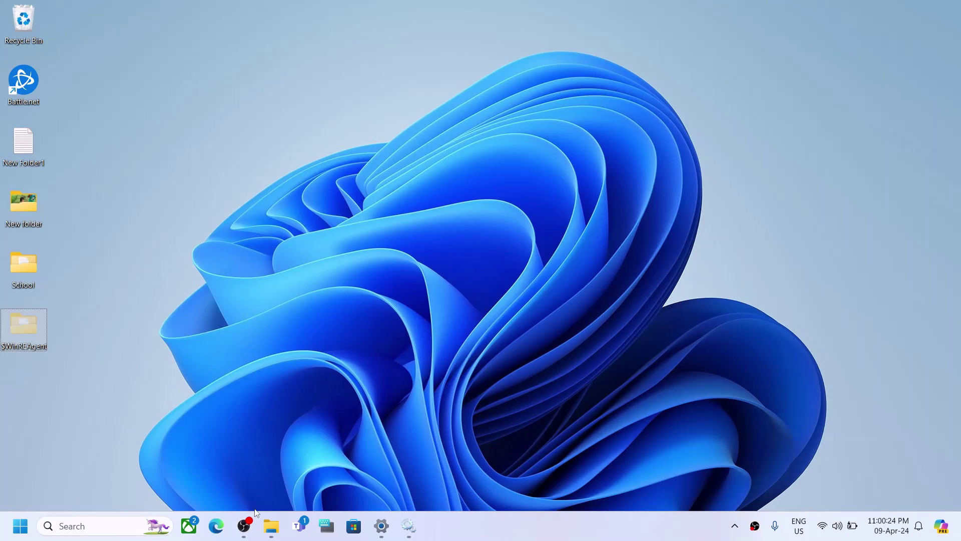
left_click(270, 526)
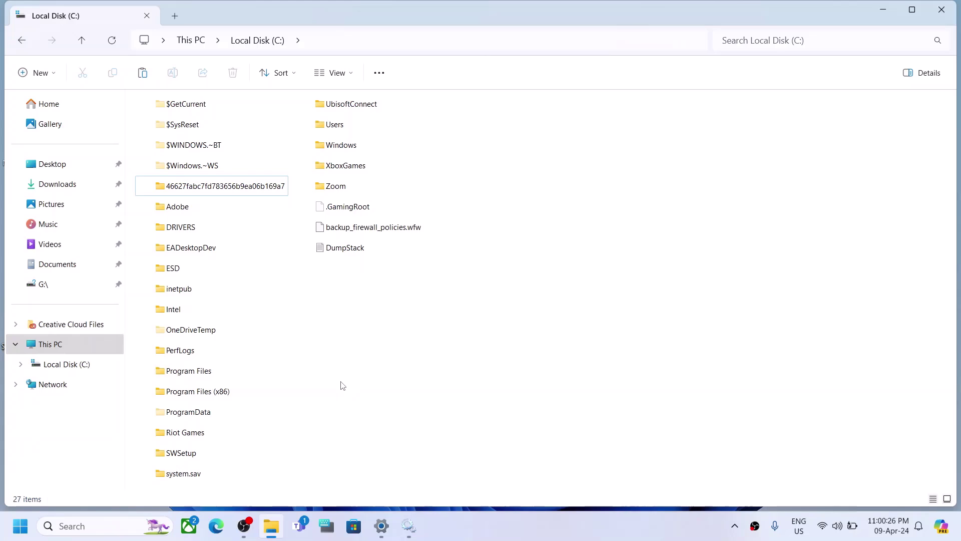
key("ctrl+v")
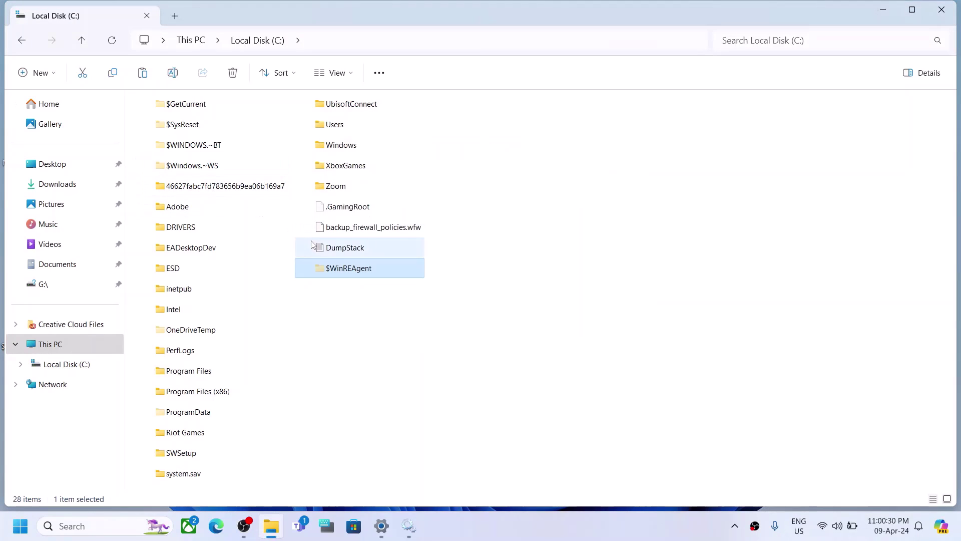
left_click(345, 270)
left_click(374, 318)
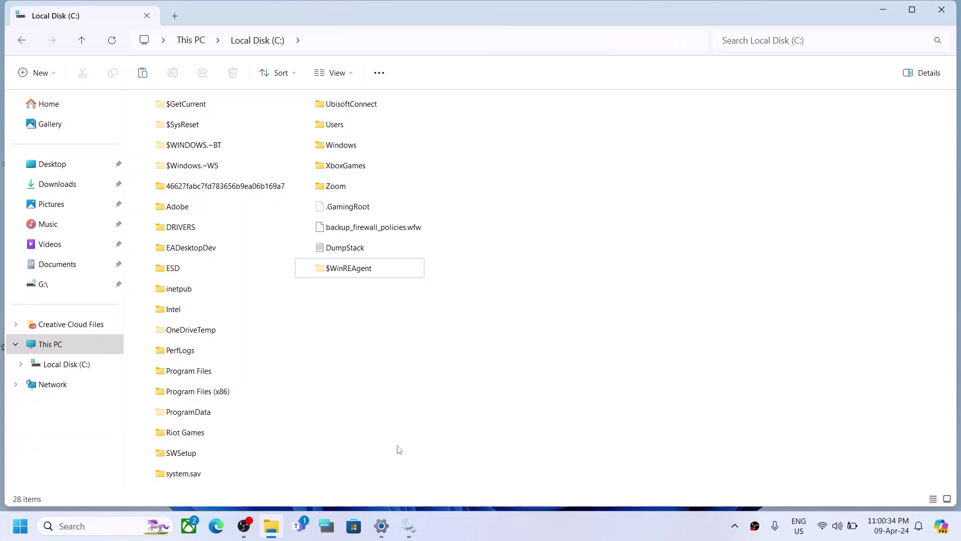
Step: Bring up the Word instructions, and run the Windows Update troubleshooter from the other troubleshooters in the System settings
left_click(468, 524)
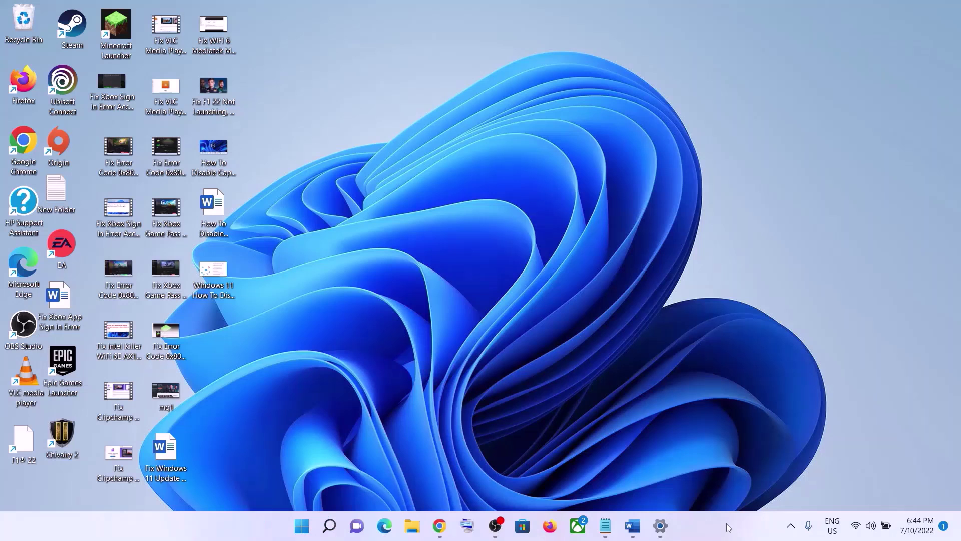
left_click(632, 525)
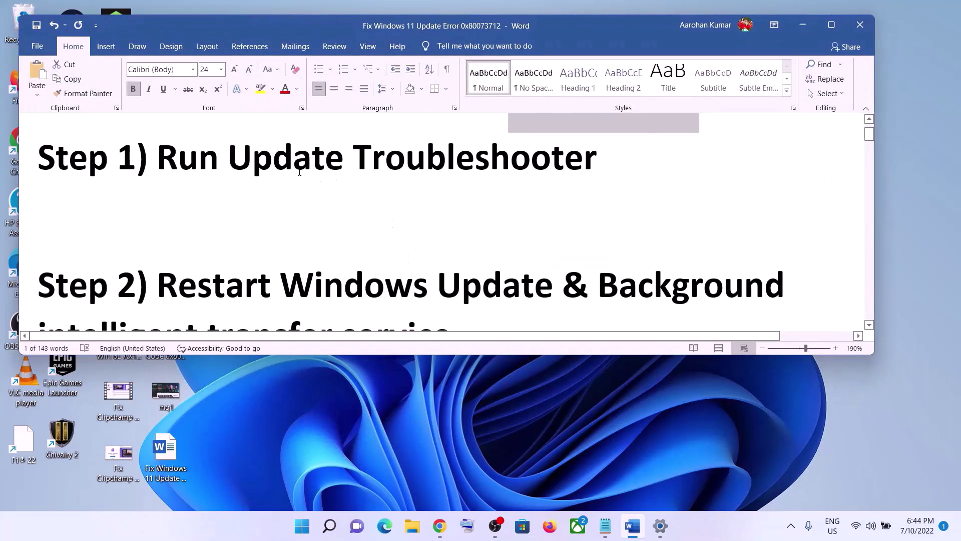
left_click(302, 526)
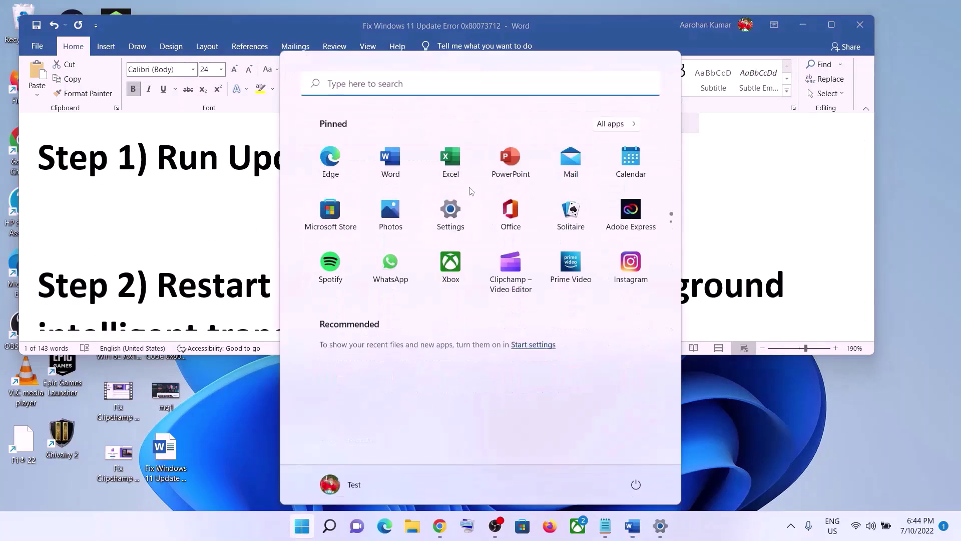
left_click(451, 206)
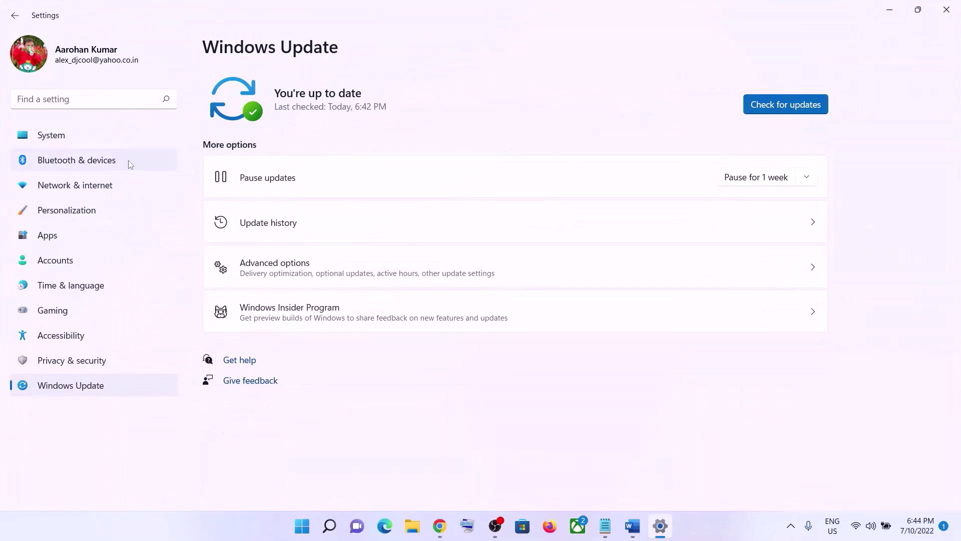
left_click(71, 140)
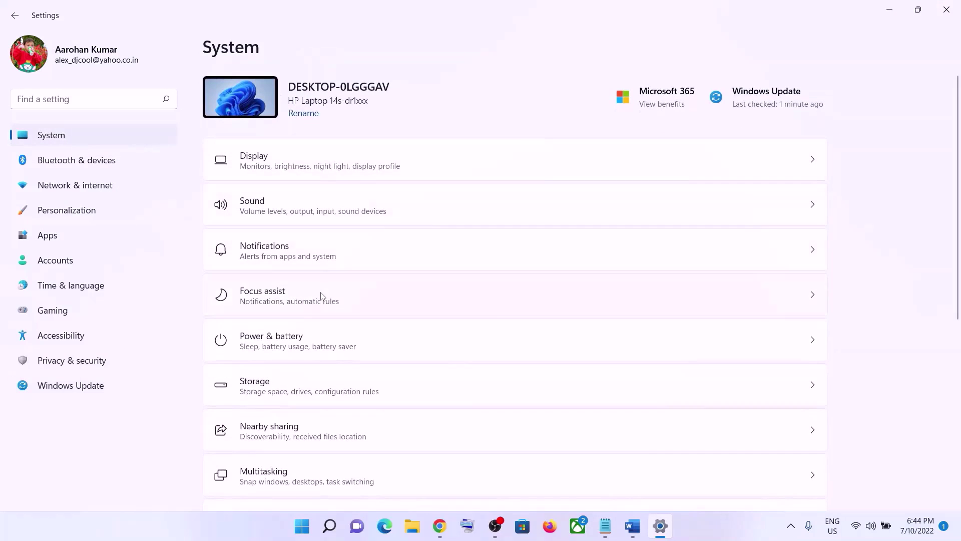
scroll(321, 296, "down", 2)
scroll(321, 295, "down", 3)
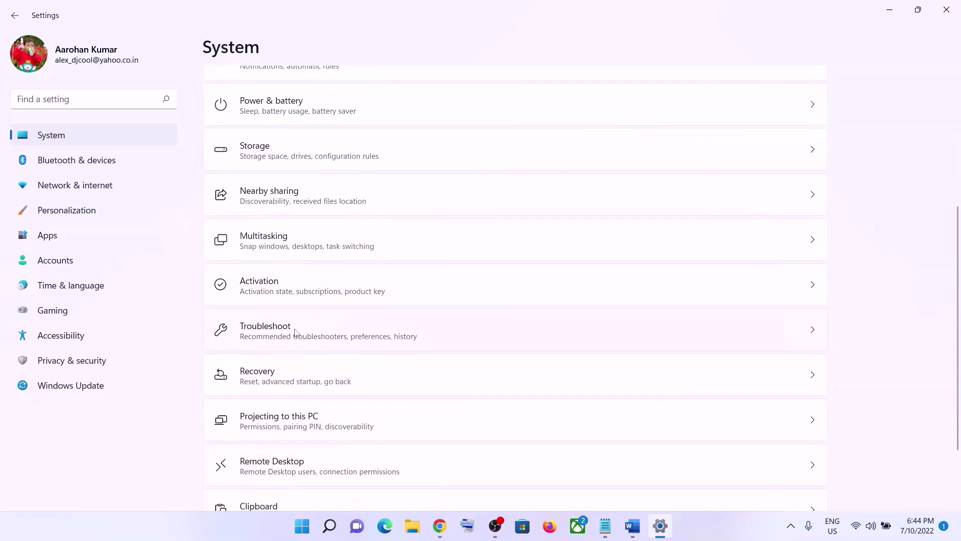
left_click(288, 334)
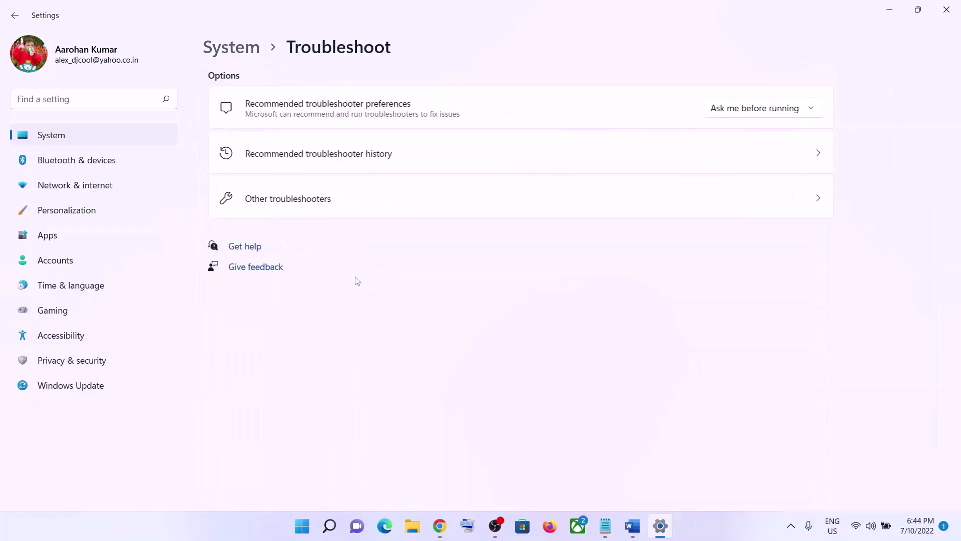
left_click(295, 206)
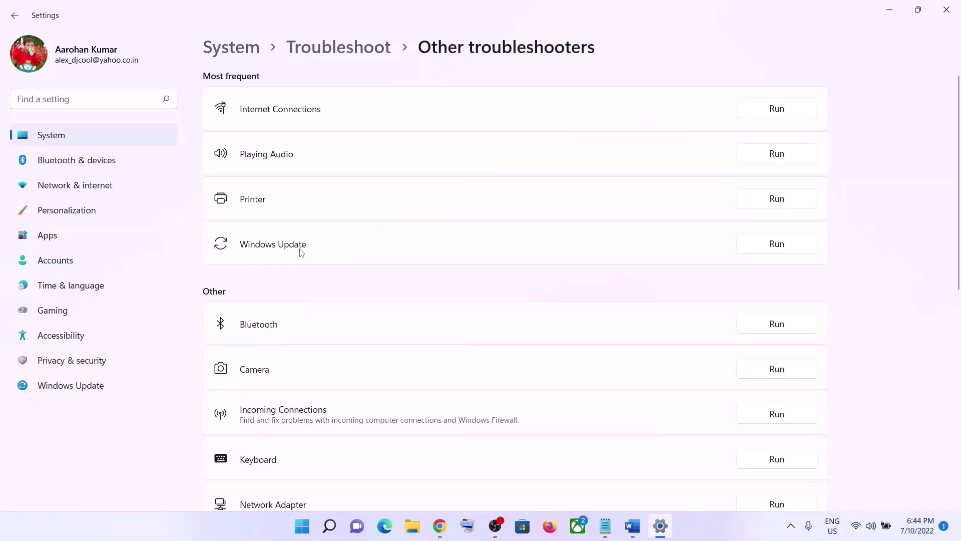
left_click(790, 248)
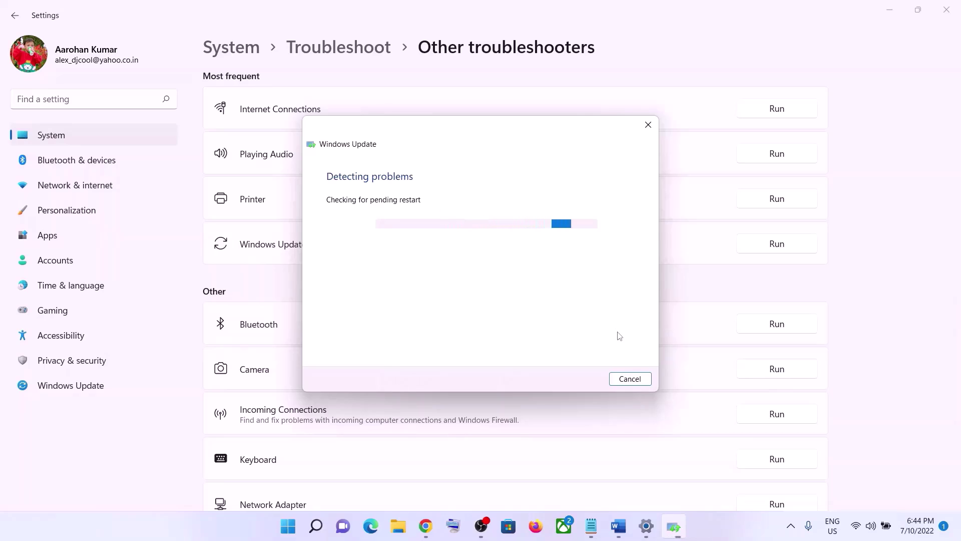
Step: Check Step 2 of the Word instructions and open the Services app
left_click(618, 525)
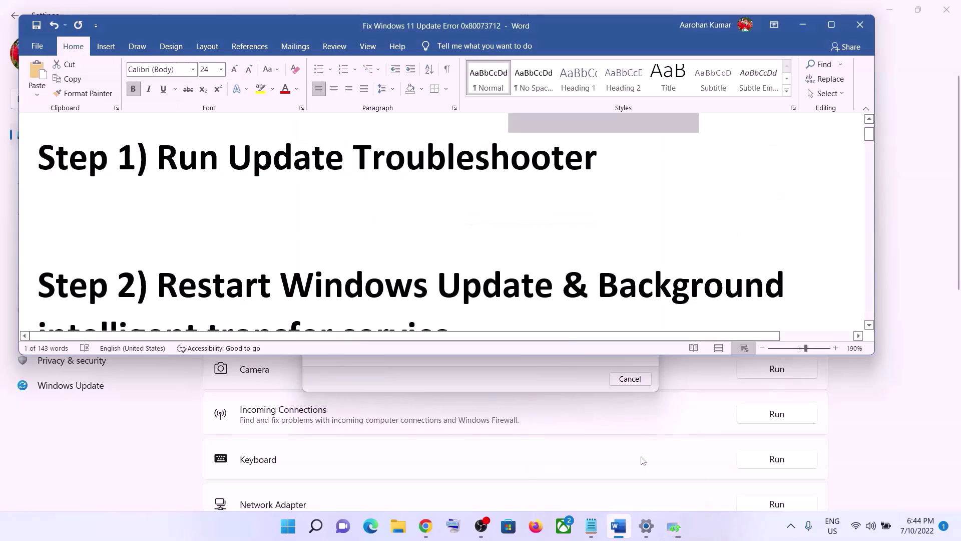
scroll(534, 322, "down", 3)
scroll(535, 321, "up", 2)
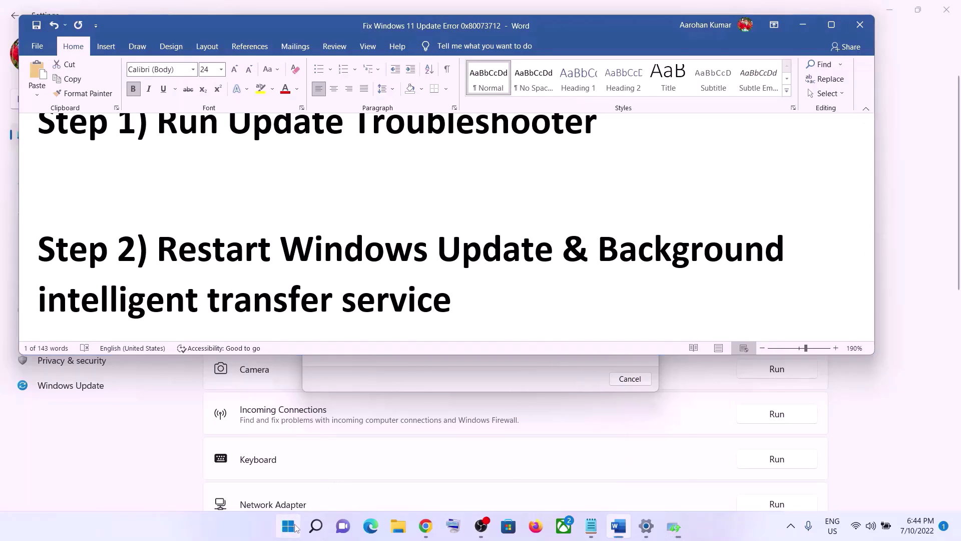
left_click(288, 525)
type("services")
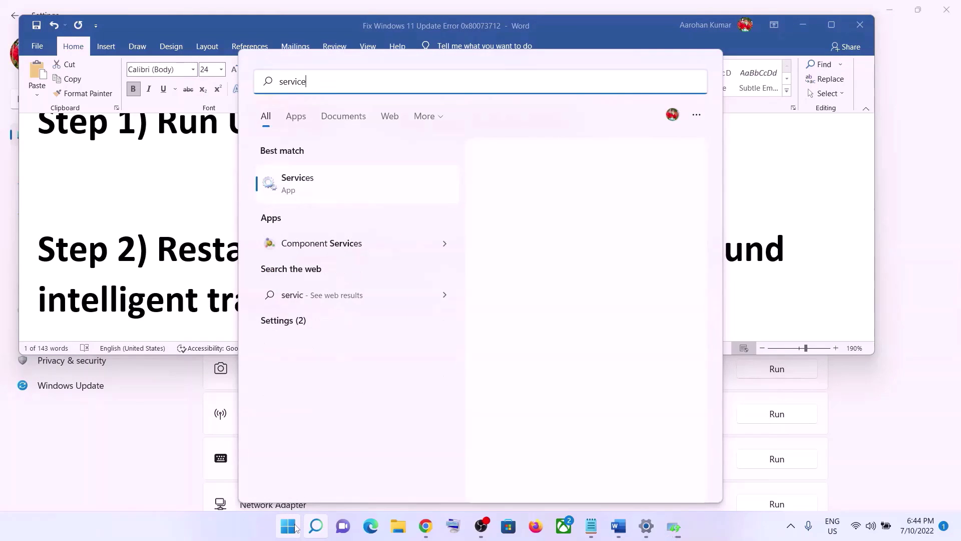
left_click(326, 193)
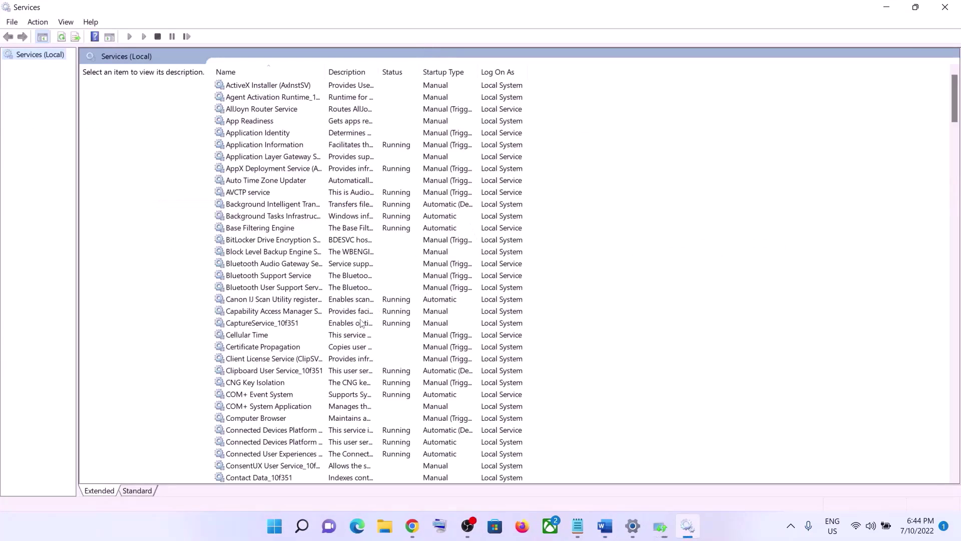
Step: Open the properties of the Windows Update service and close the completed troubleshooter
left_click(359, 322)
key("w")
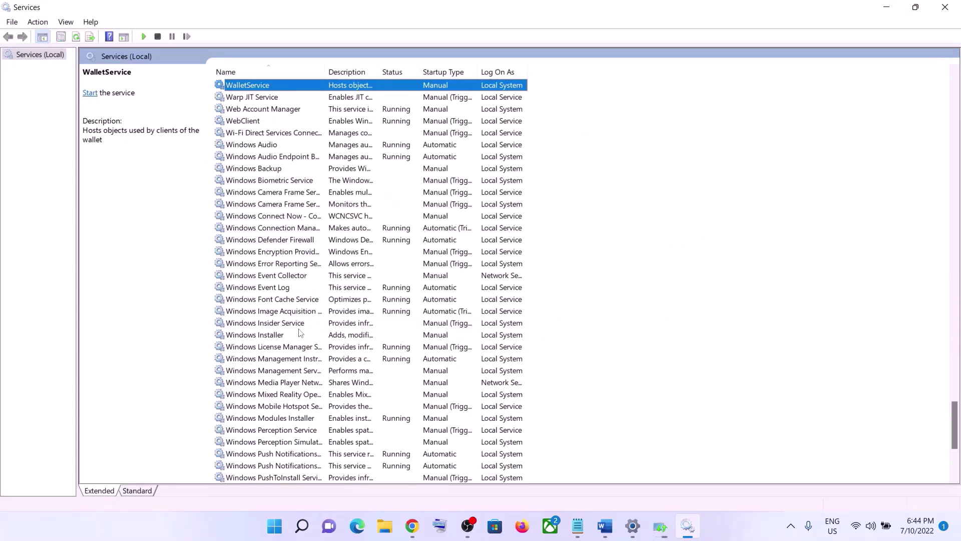
scroll(300, 333, "down", 6)
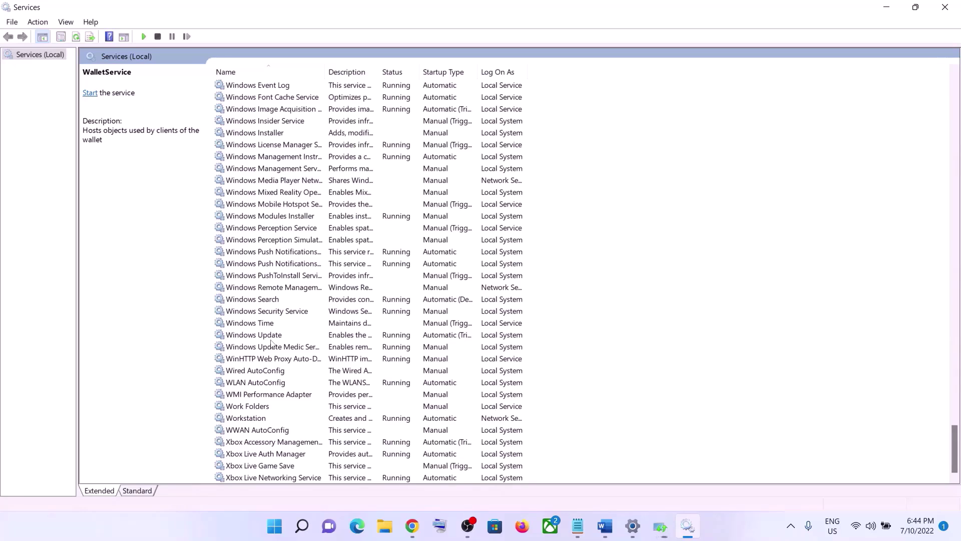
left_click(272, 339)
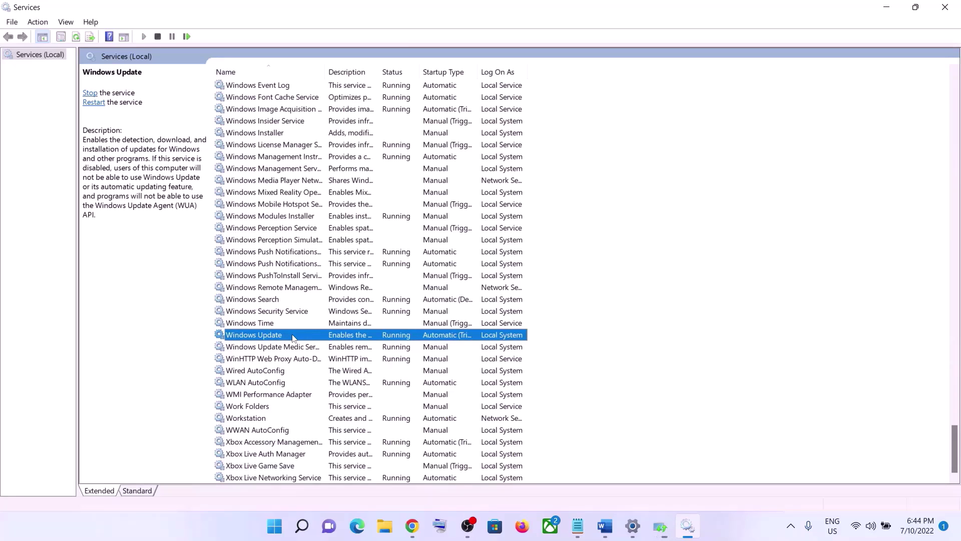
double_click(294, 339)
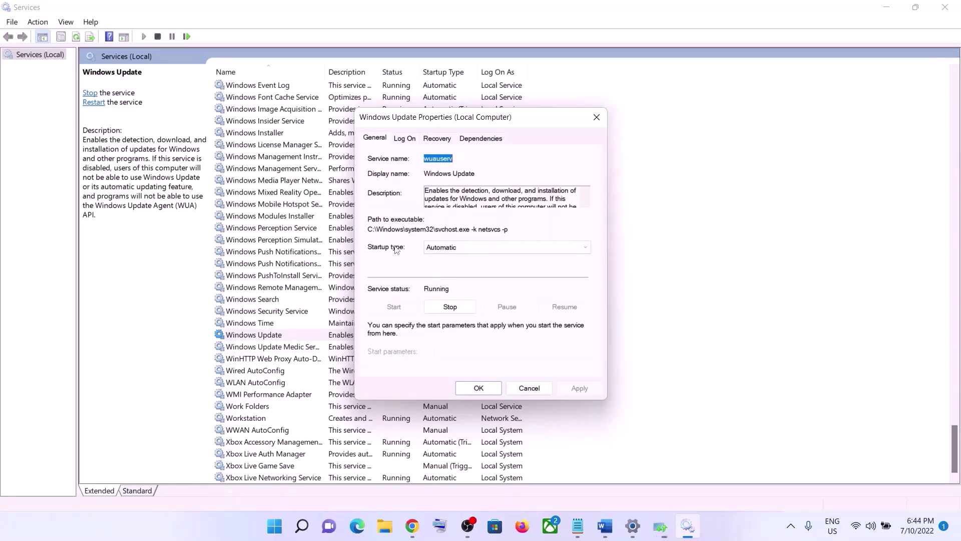
left_click(434, 250)
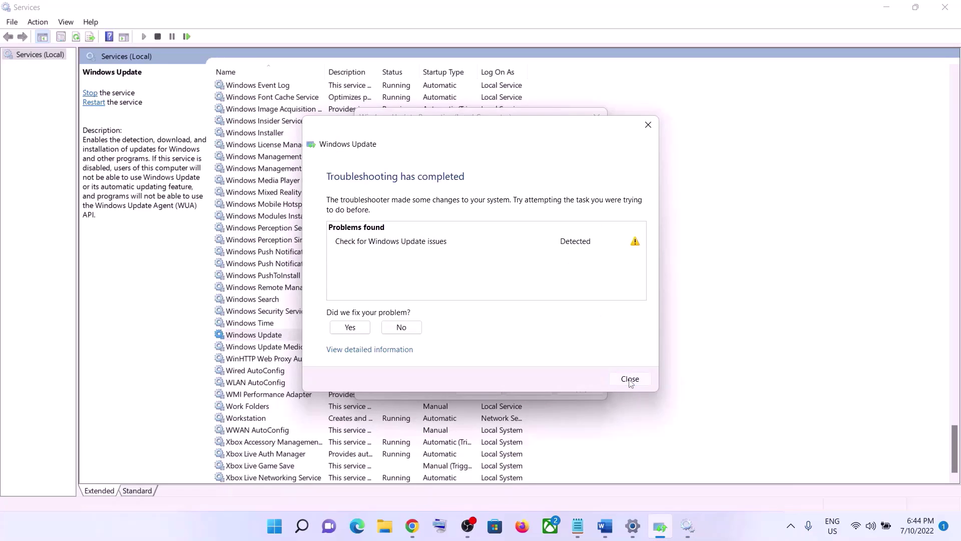
left_click(626, 380)
Step: Apply Automatic as the Windows Update service's startup type and restart the service
left_click(456, 247)
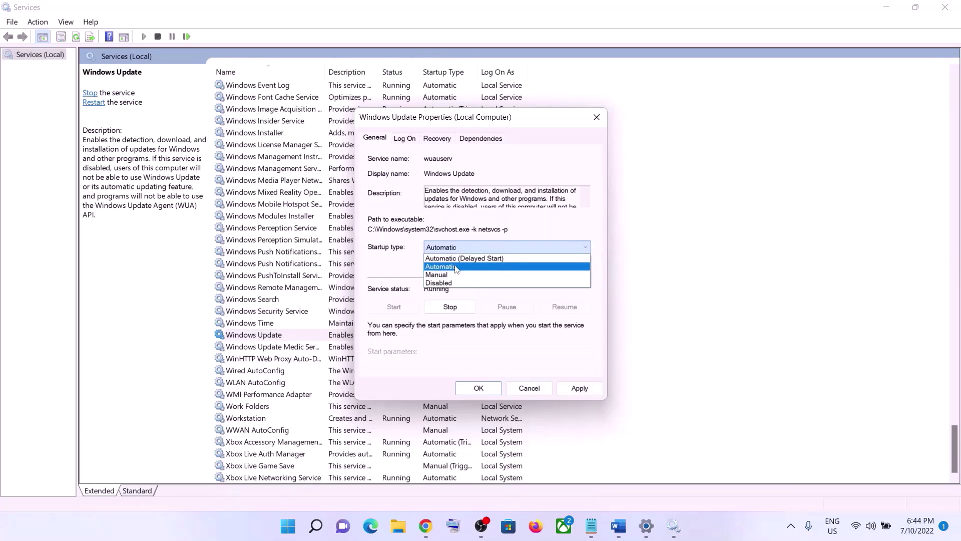
left_click(457, 268)
left_click(574, 389)
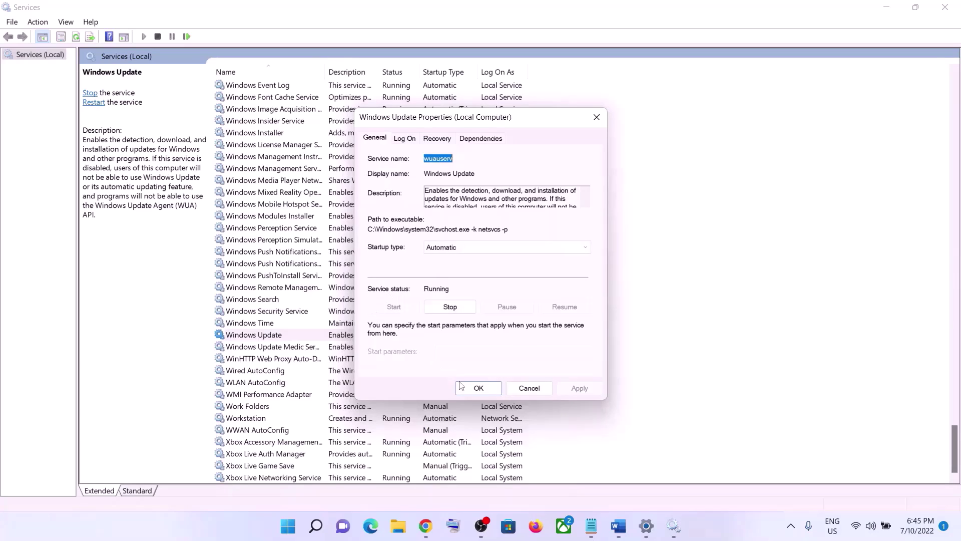
left_click(474, 389)
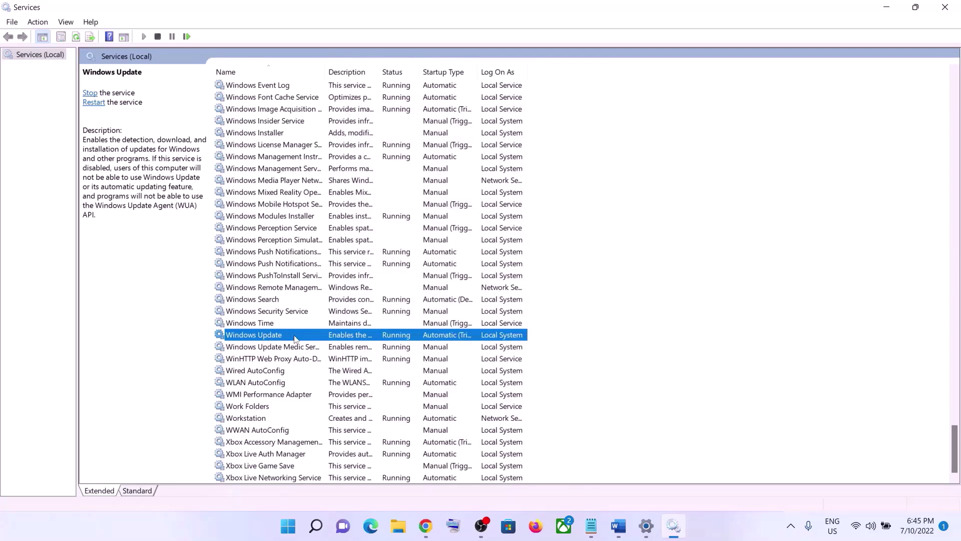
left_click(99, 103)
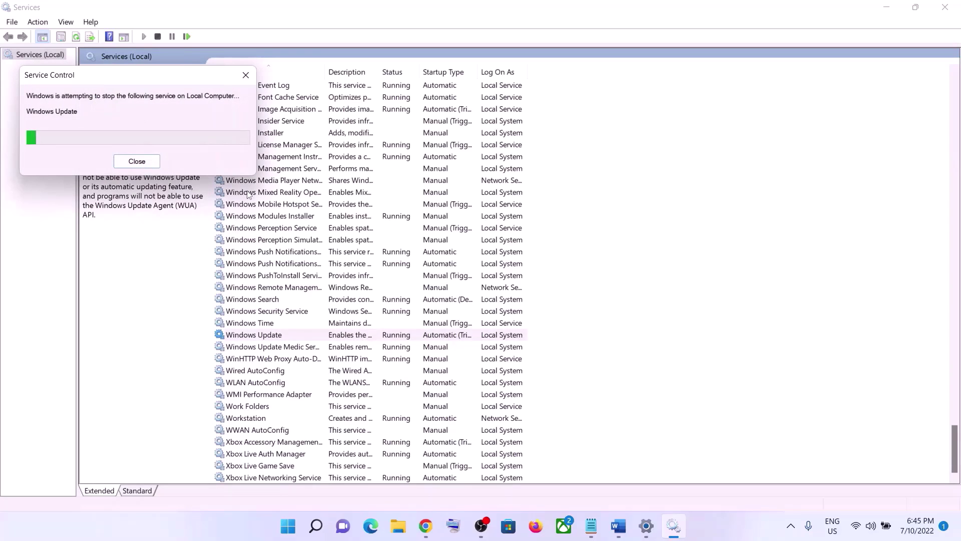
Step: Locate the Background Intelligent Transfer Service and widen the Name column to fit the full service names
left_click(310, 252)
key("b")
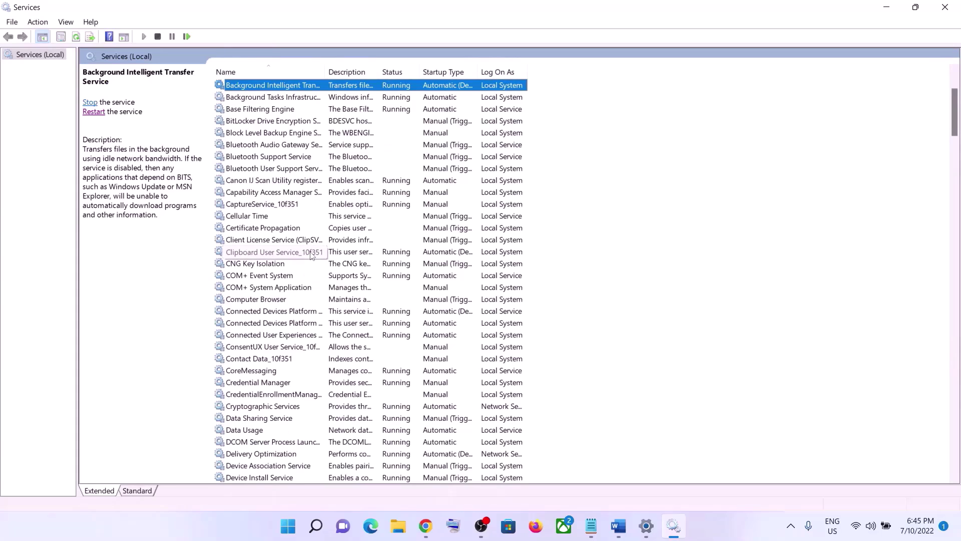
scroll(310, 254, "up", 3)
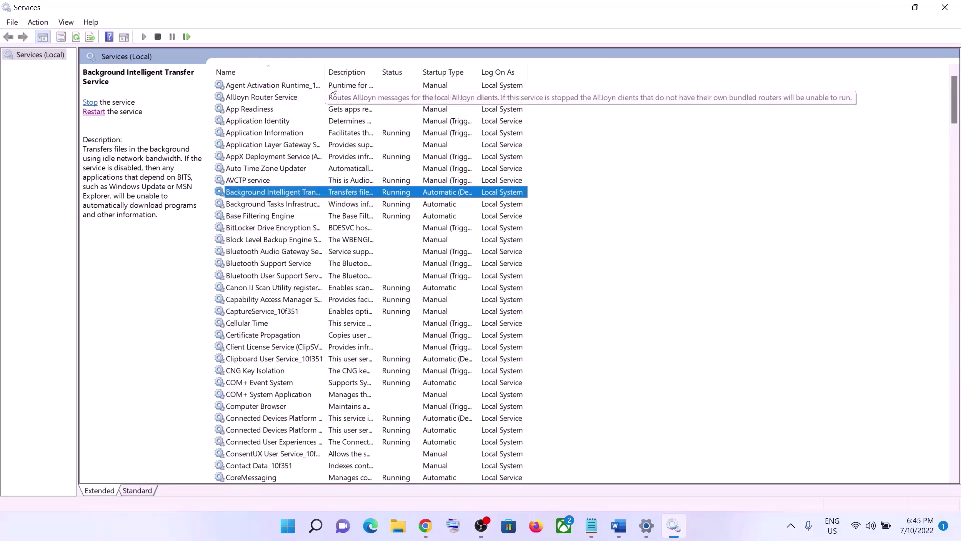
double_click(325, 71)
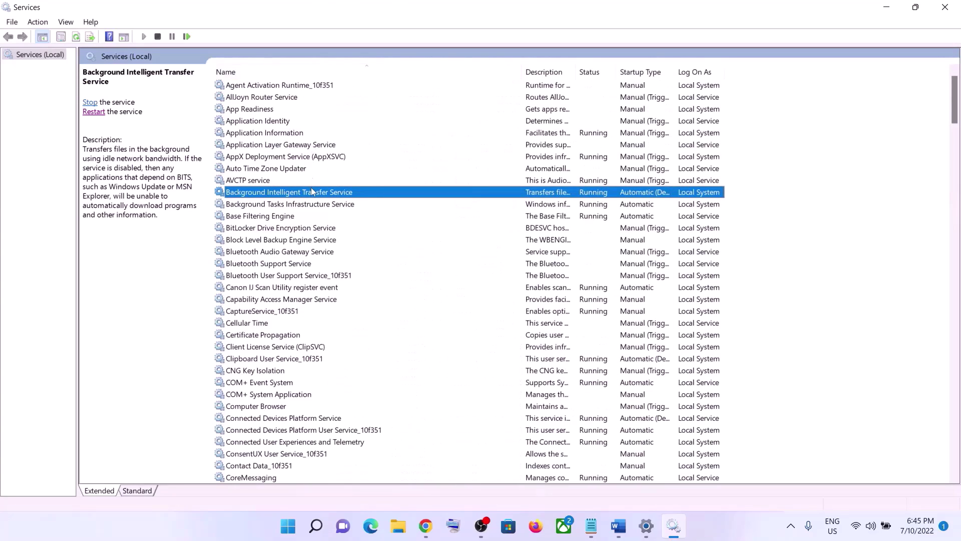
Step: Set the Background Intelligent Transfer Service's startup type to Automatic, restart the service and close Services
double_click(310, 192)
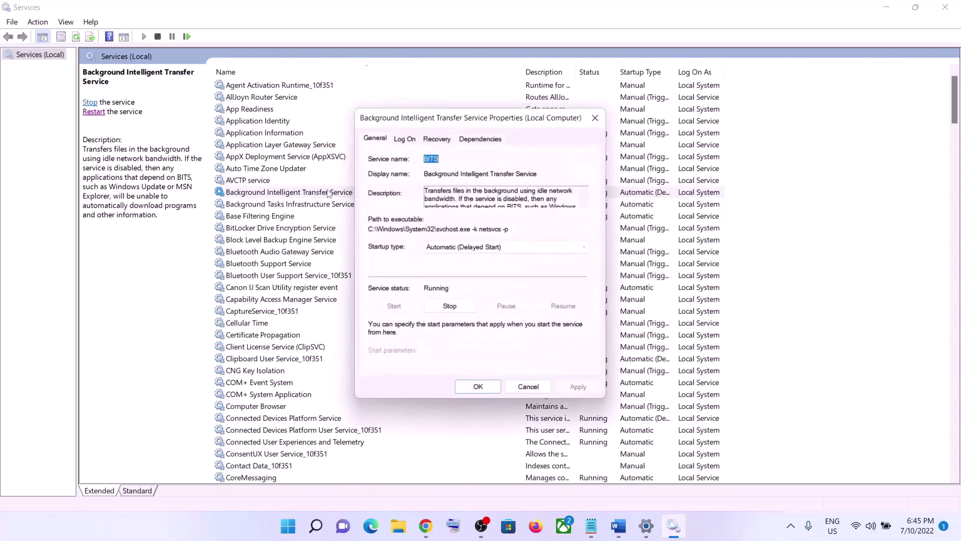
left_click(481, 251)
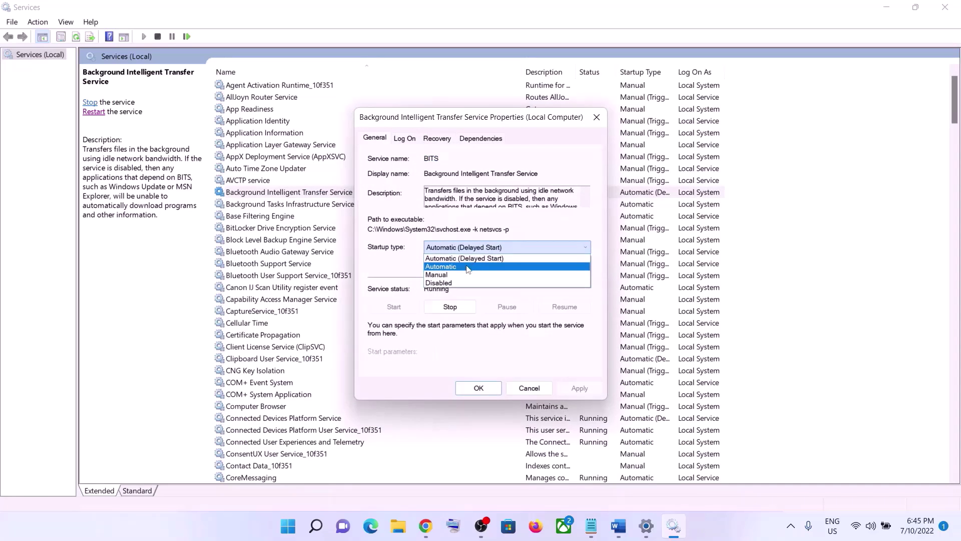
left_click(468, 267)
left_click(579, 388)
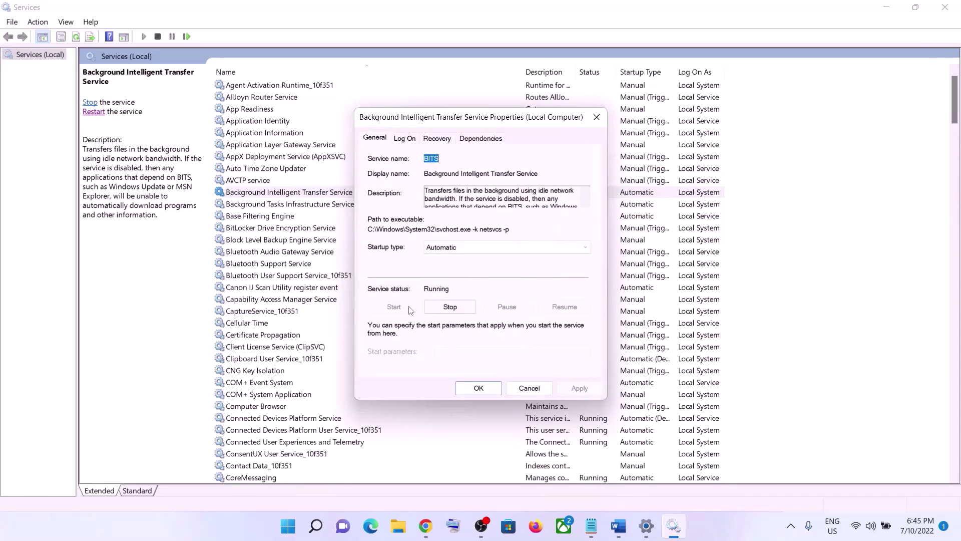
left_click(478, 388)
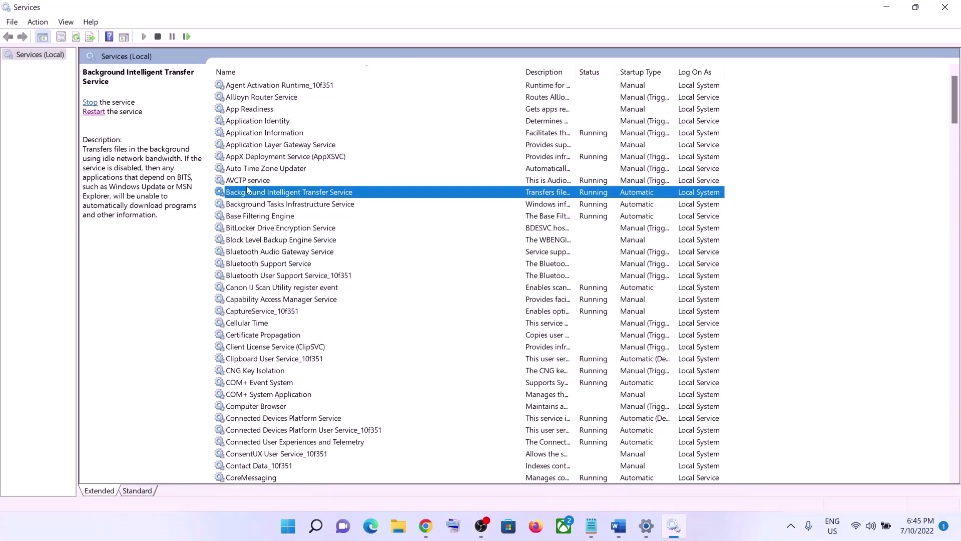
left_click(96, 115)
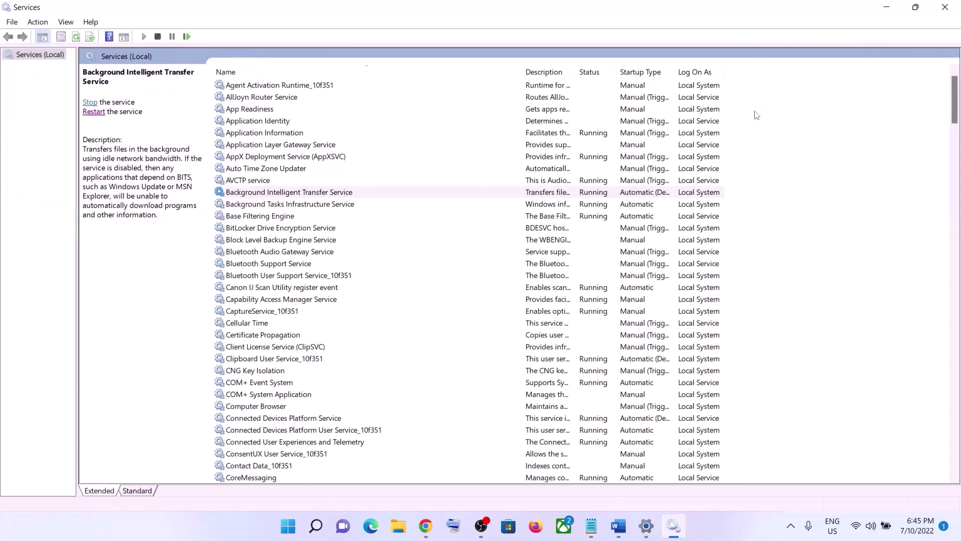
left_click(940, 11)
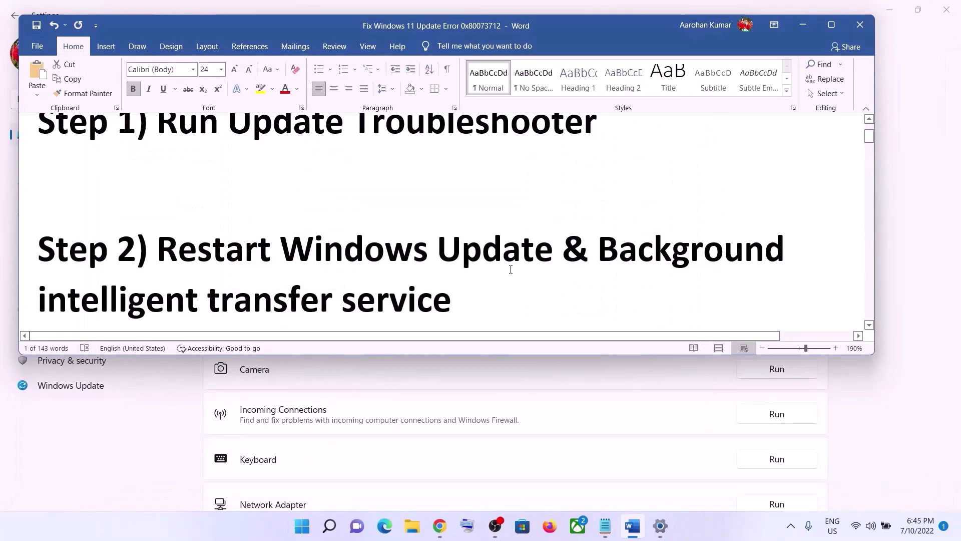
Step: Copy the Microsoft Windows 11 software download link under Step 3 of the Word instructions
scroll(455, 269, "down", 2)
scroll(454, 269, "down", 3)
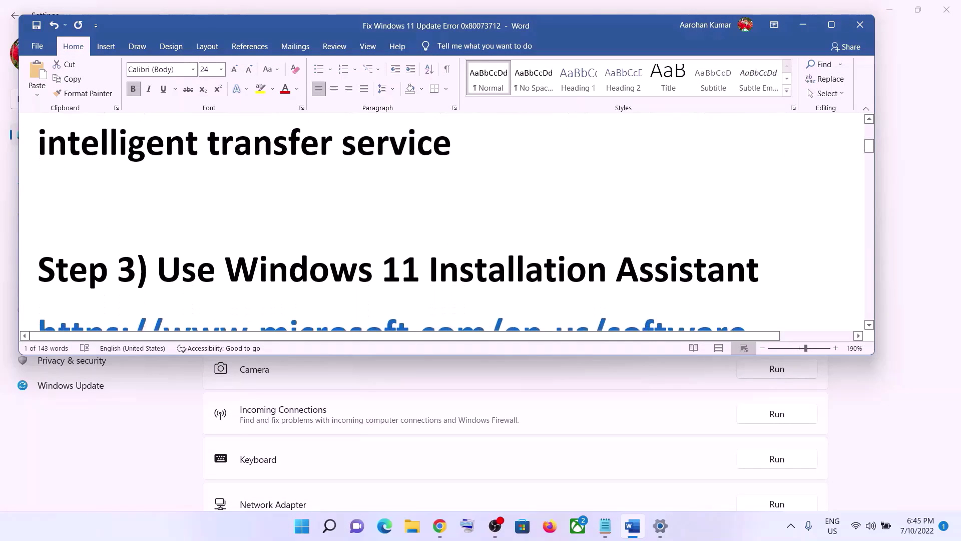
scroll(454, 268, "down", 1)
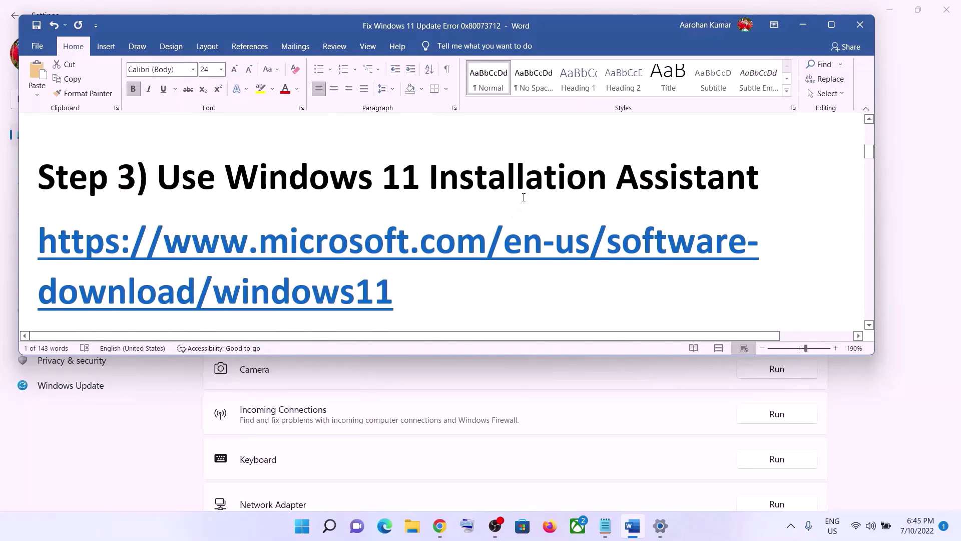
triple_click(419, 288)
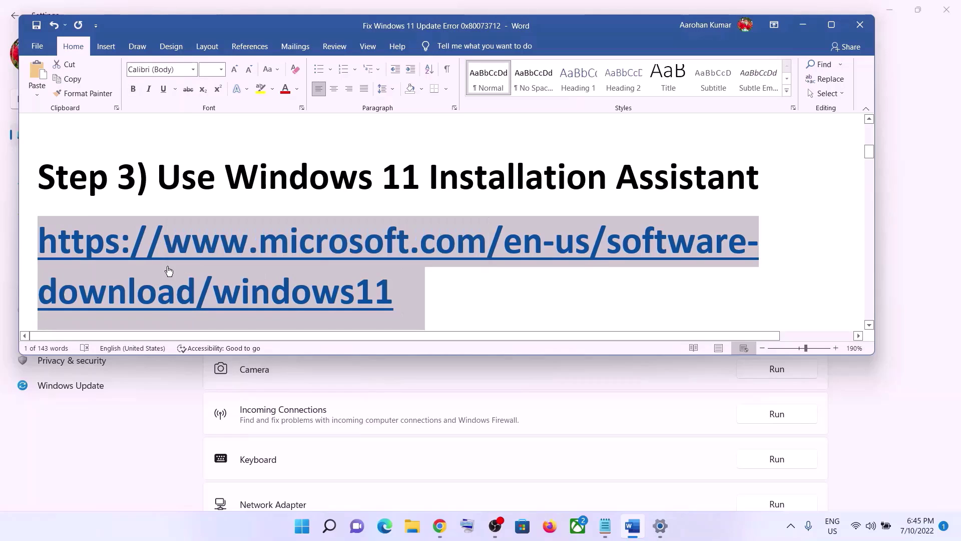
right_click(332, 266)
left_click(382, 54)
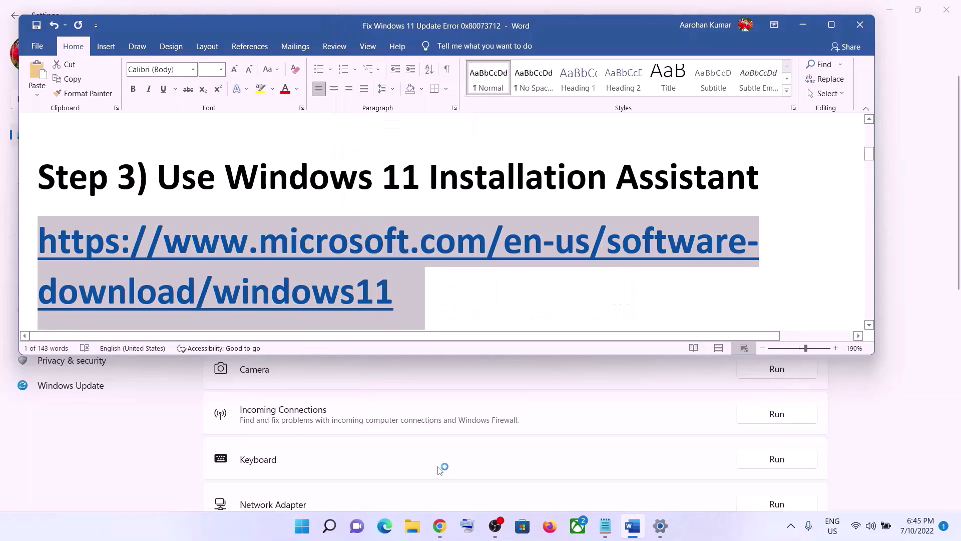
Step: Switch to Chrome, download the Windows 11 Installation Assistant from Microsoft's Download Windows 11 page, and run it through to closing
left_click(442, 527)
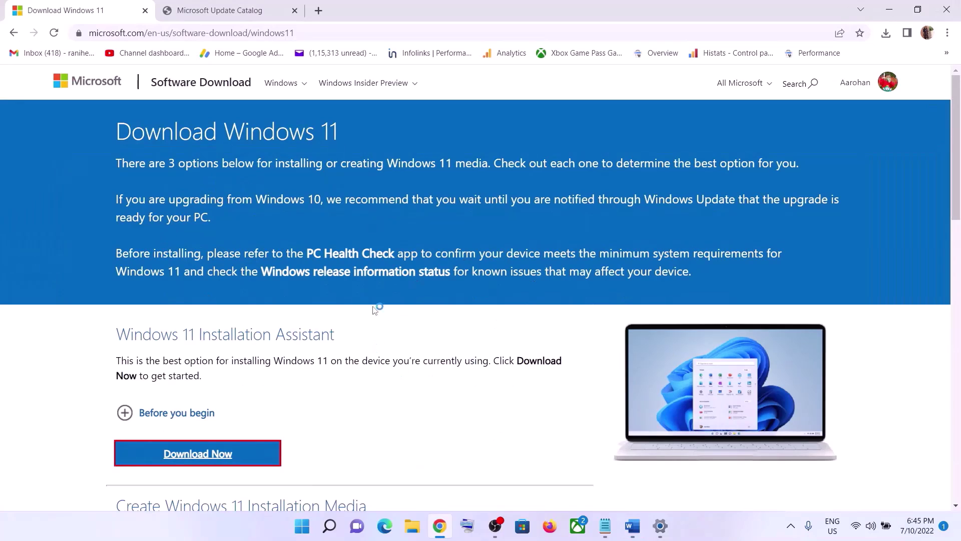
scroll(380, 330, "down", 1)
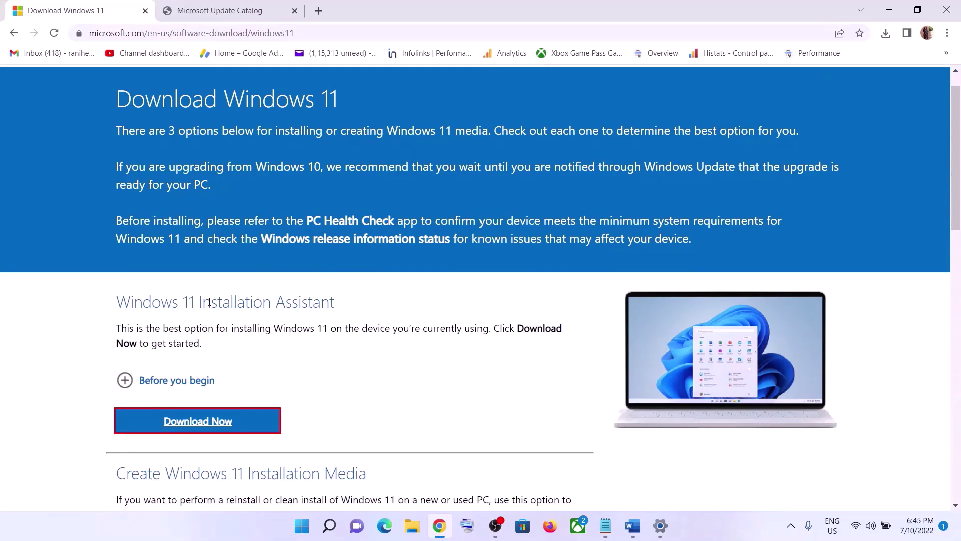
left_click(261, 410)
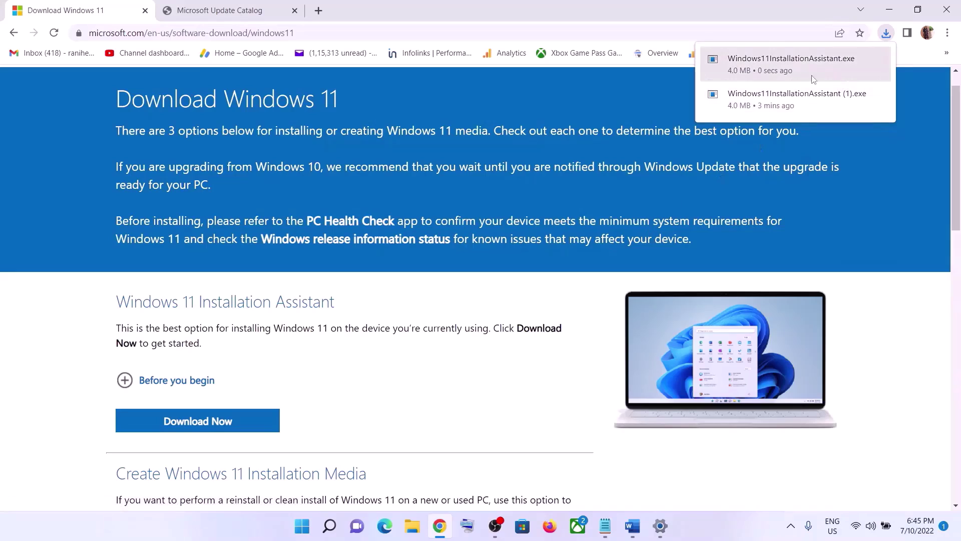
left_click(776, 70)
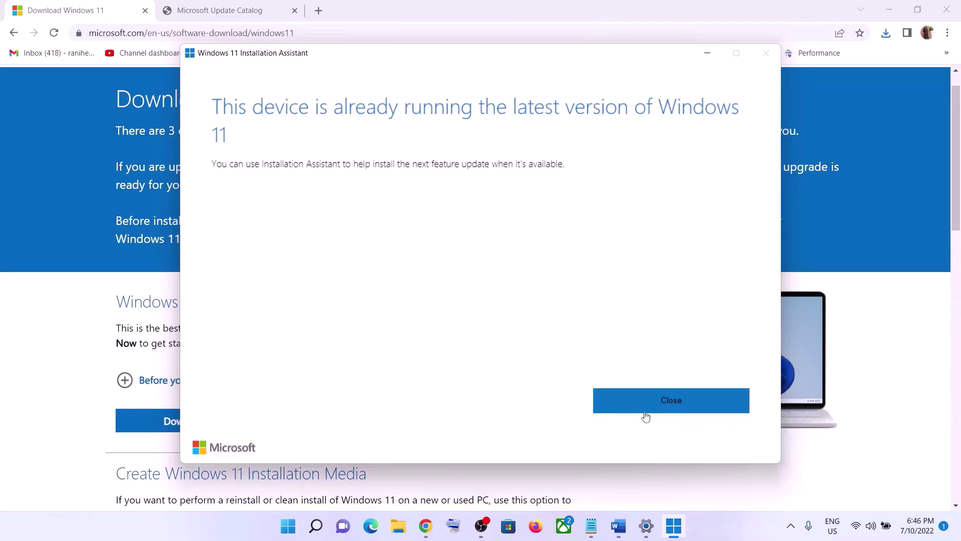
left_click(674, 400)
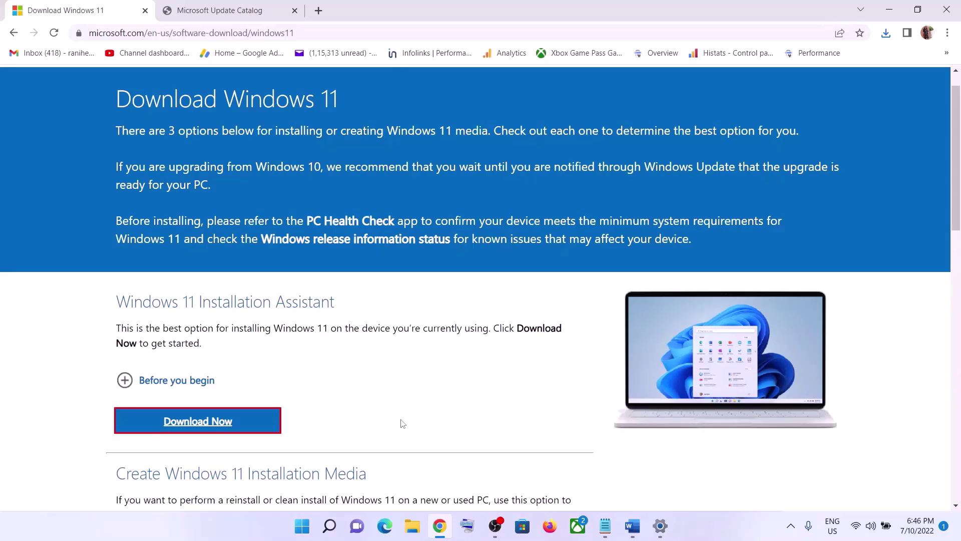
Step: In File Explorer, open the compatibility properties of Windows11InstallationAssistant in the Downloads folder
left_click(412, 525)
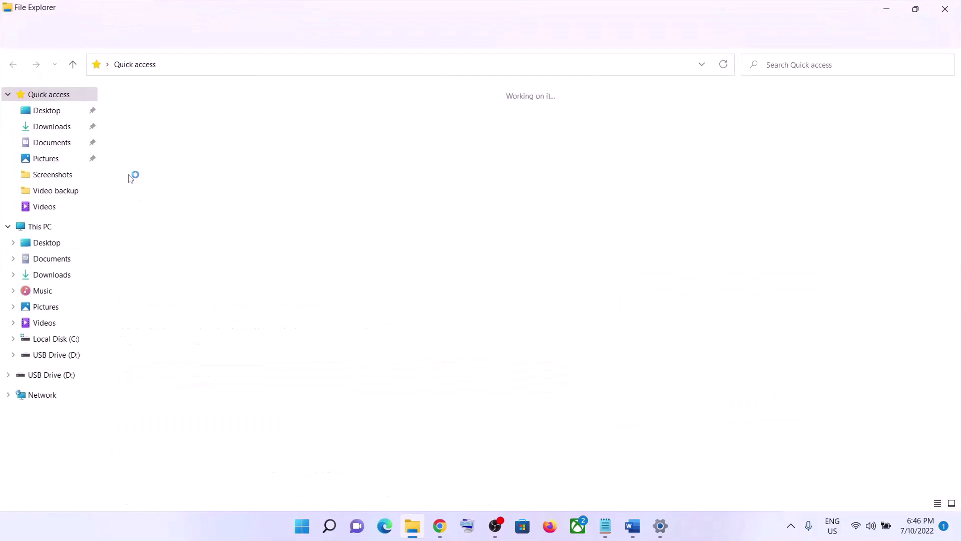
left_click(52, 127)
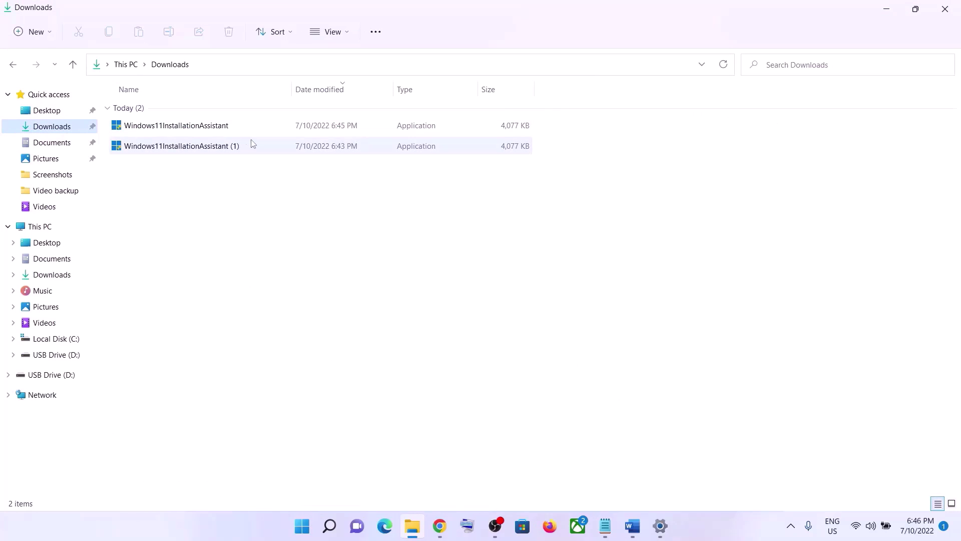
left_click(184, 127)
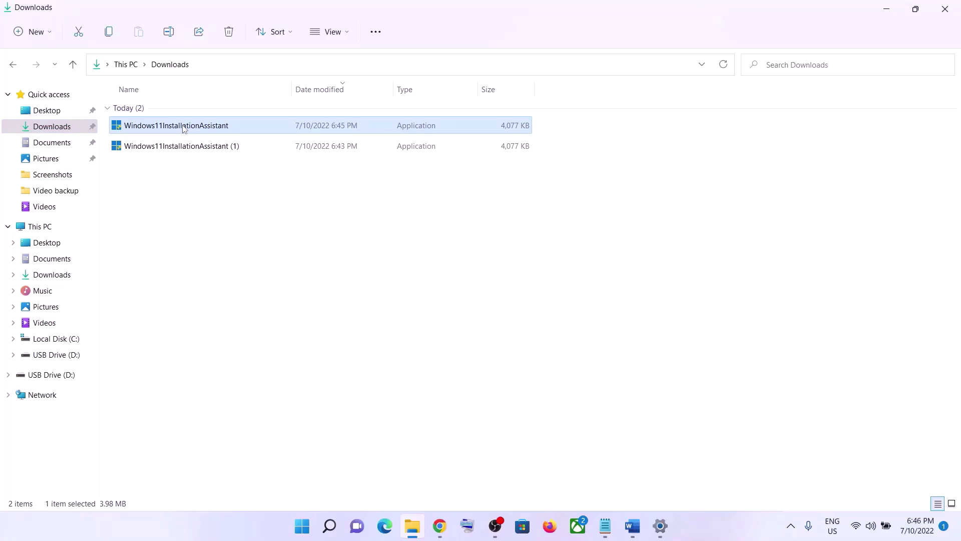
right_click(183, 129)
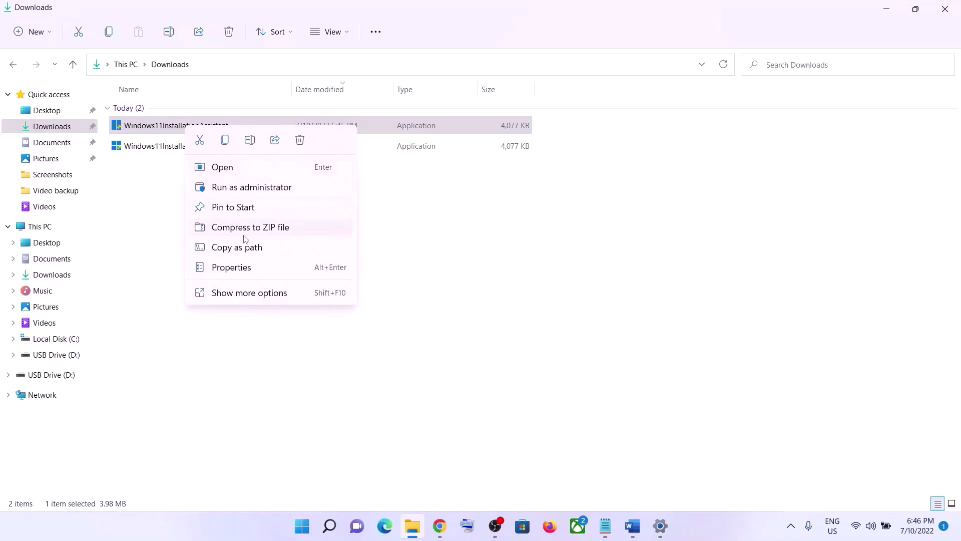
left_click(231, 268)
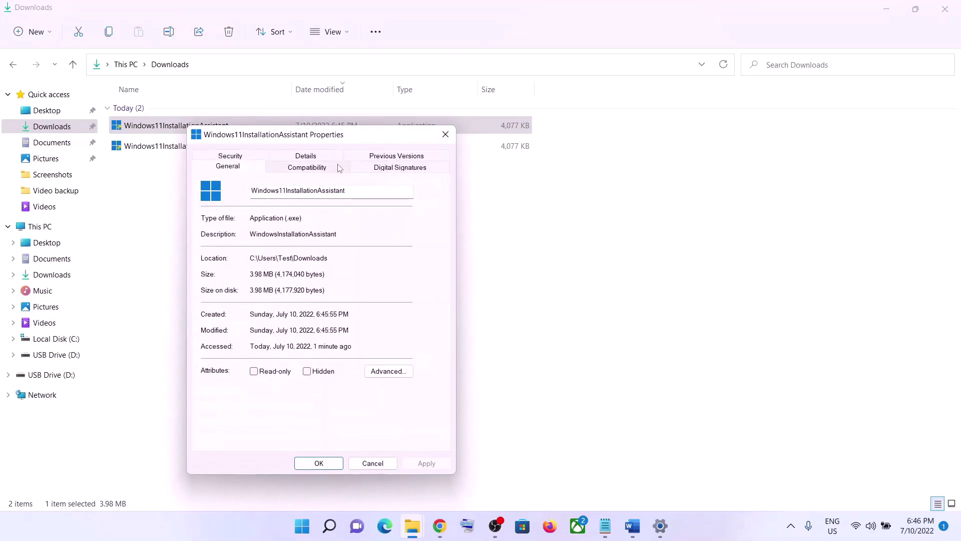
left_click(322, 171)
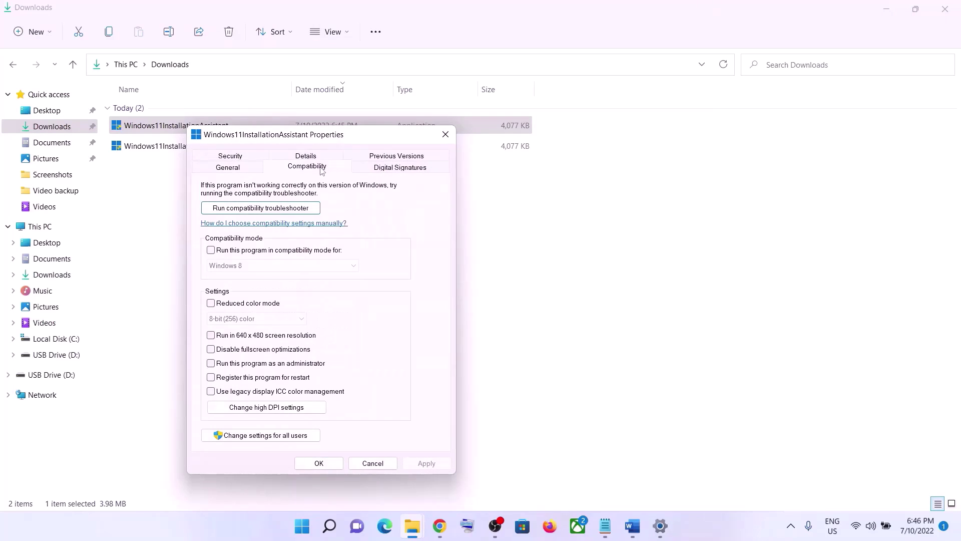
Step: Set Windows11InstallationAssistant to run in compatibility mode for Windows 7, apply the change and put File Explorer away
left_click(211, 250)
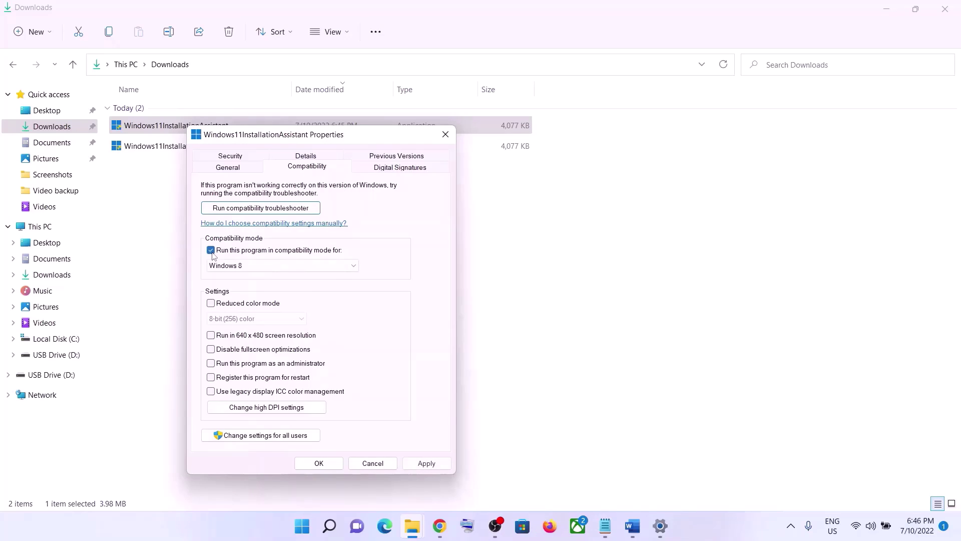
left_click(325, 266)
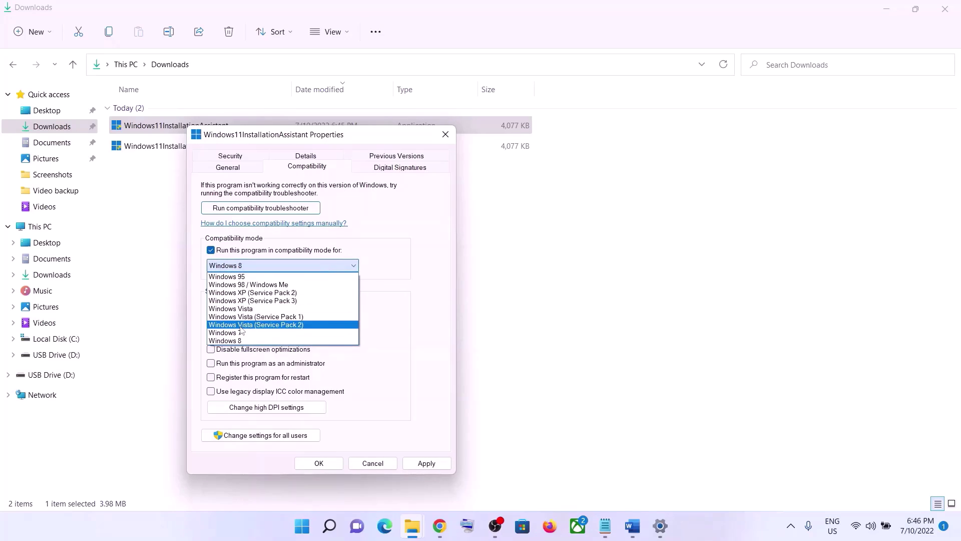
left_click(240, 333)
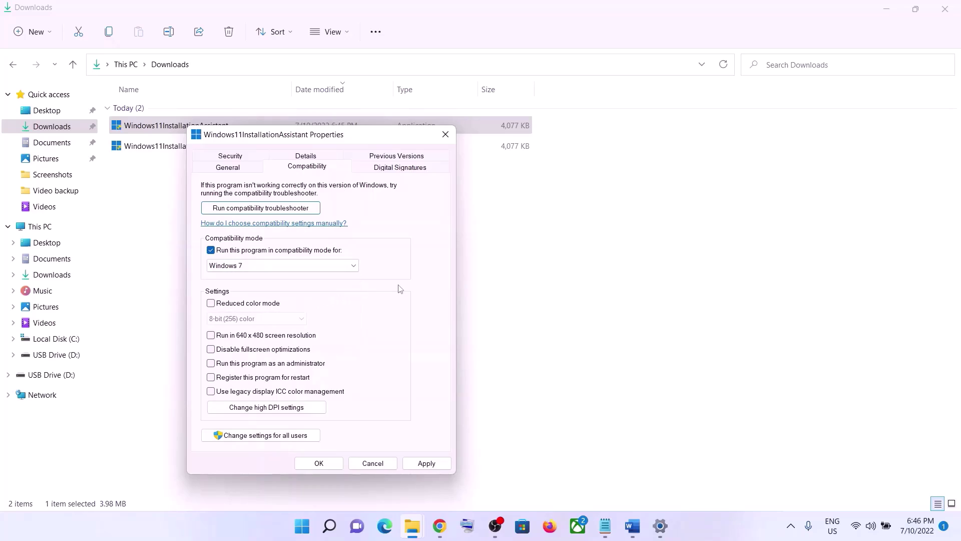
left_click(426, 463)
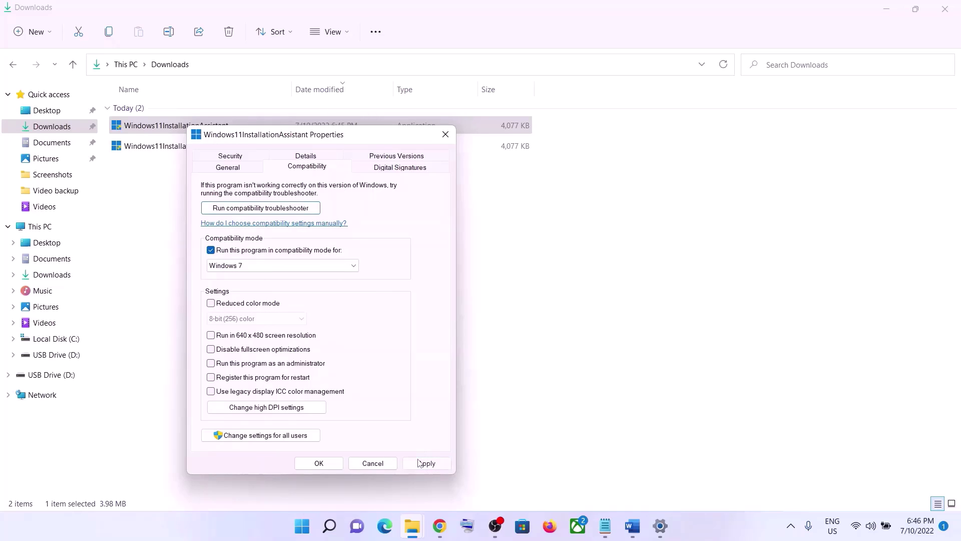
left_click(340, 463)
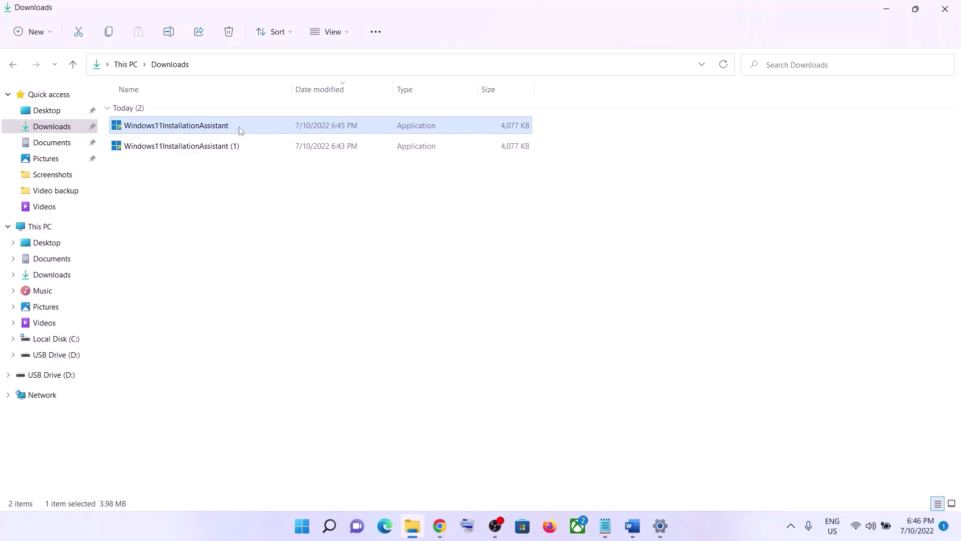
left_click(896, 16)
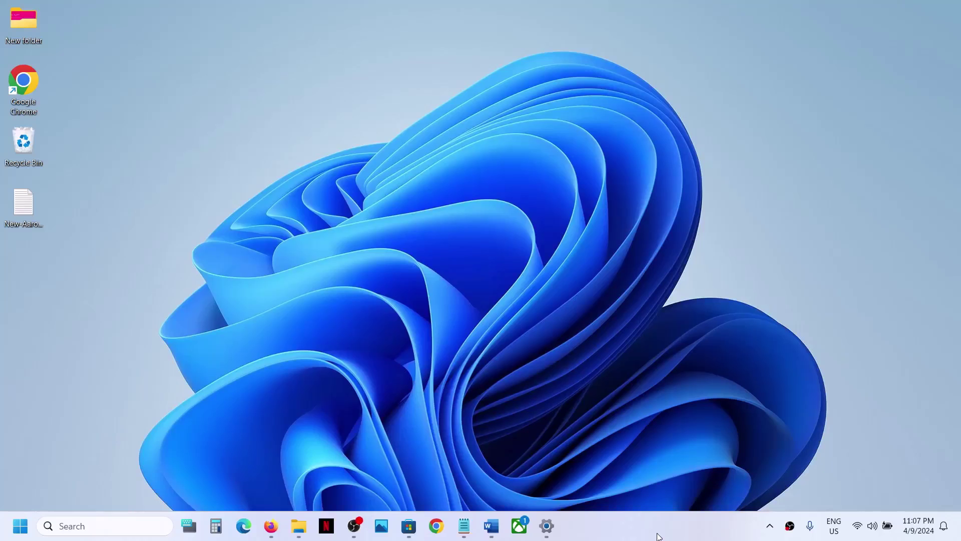
Step: Copy the Microsoft Update Catalog link under Step 4 of the Word instructions
left_click(491, 526)
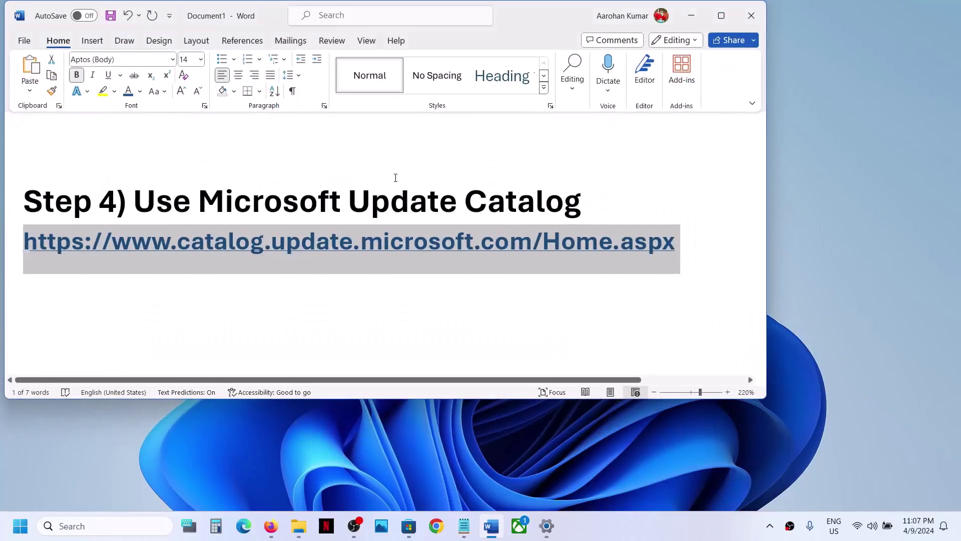
right_click(612, 246)
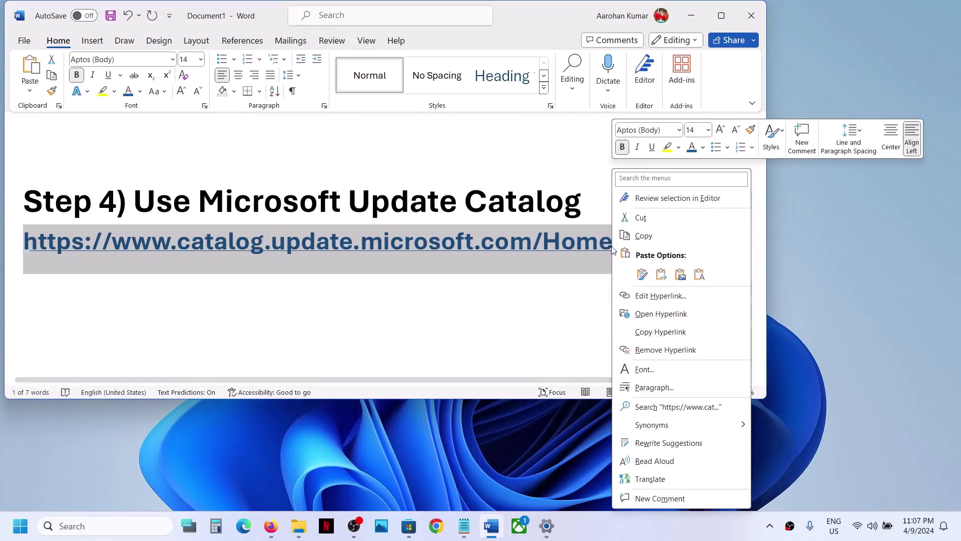
left_click(653, 238)
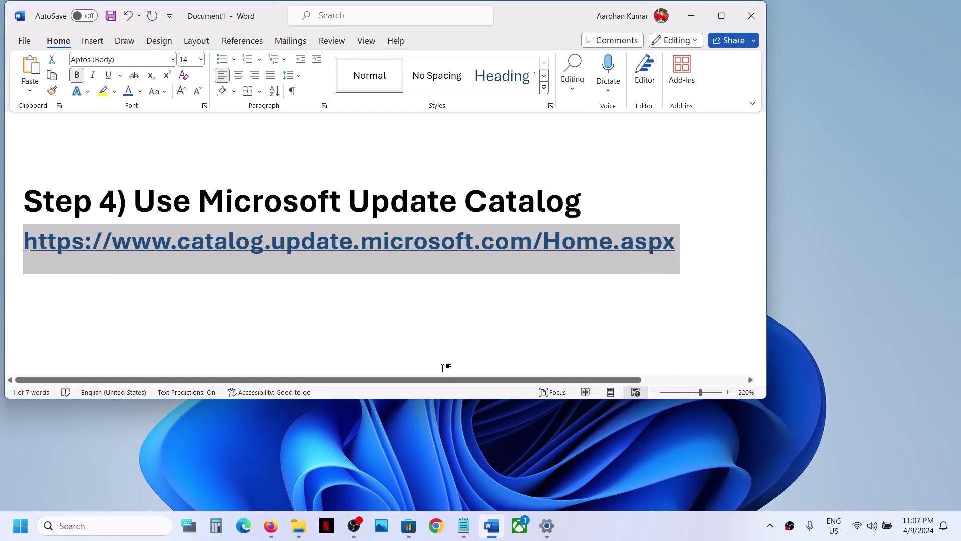
Step: Open the copied Microsoft Update Catalog address in Chrome and search the catalog for KB5036893
left_click(441, 525)
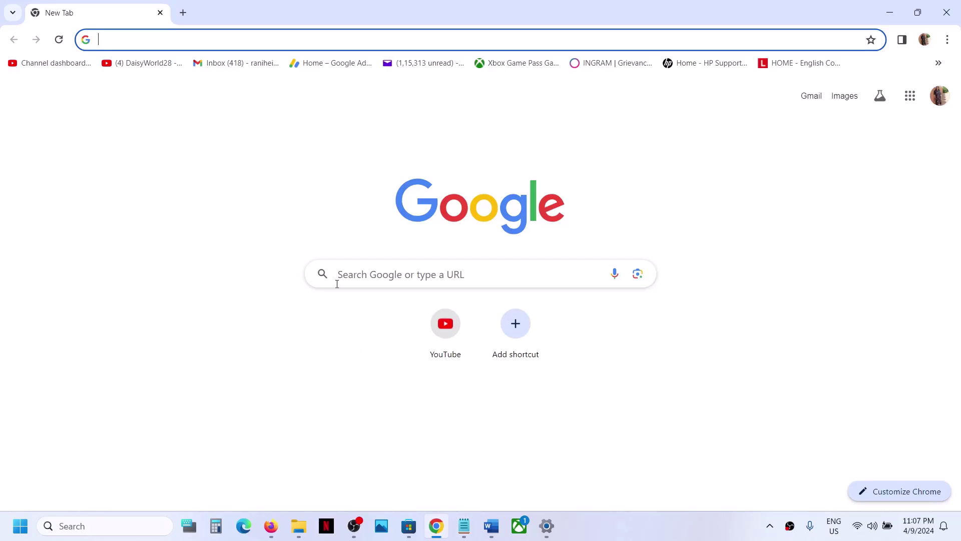
key("ctrl+v")
key("Return")
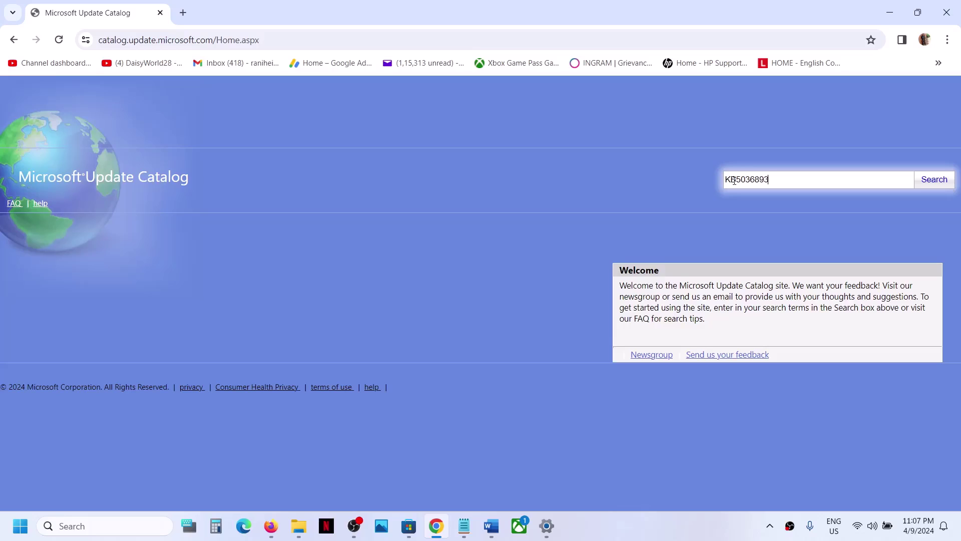
left_click(934, 181)
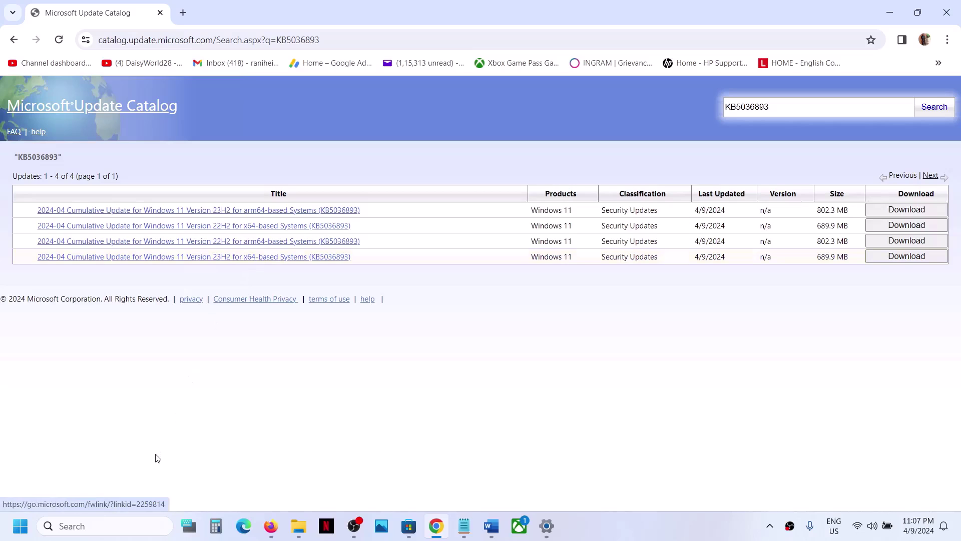
Step: Run winver to check the installed Windows 11 version, moving the About Windows dialog clear before closing it
left_click(97, 526)
type("winve")
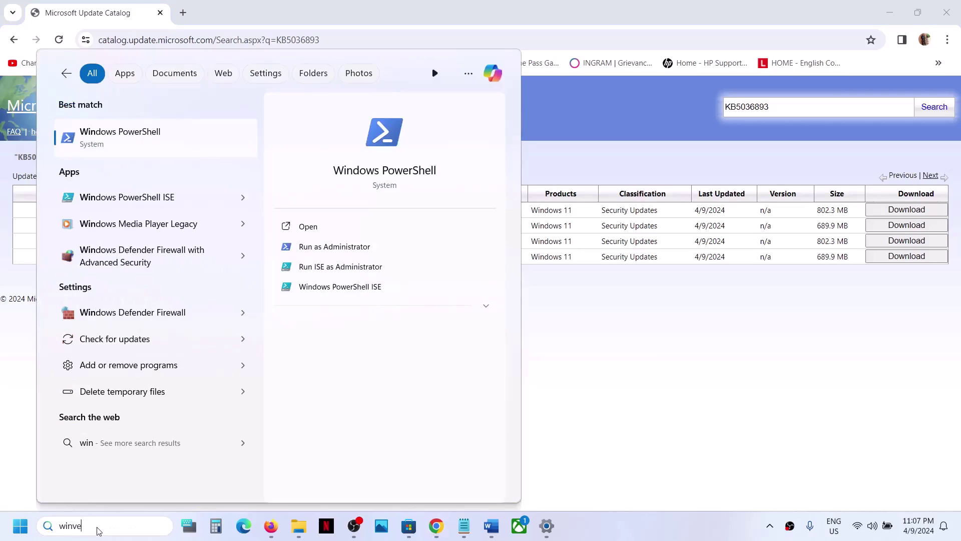
type("r")
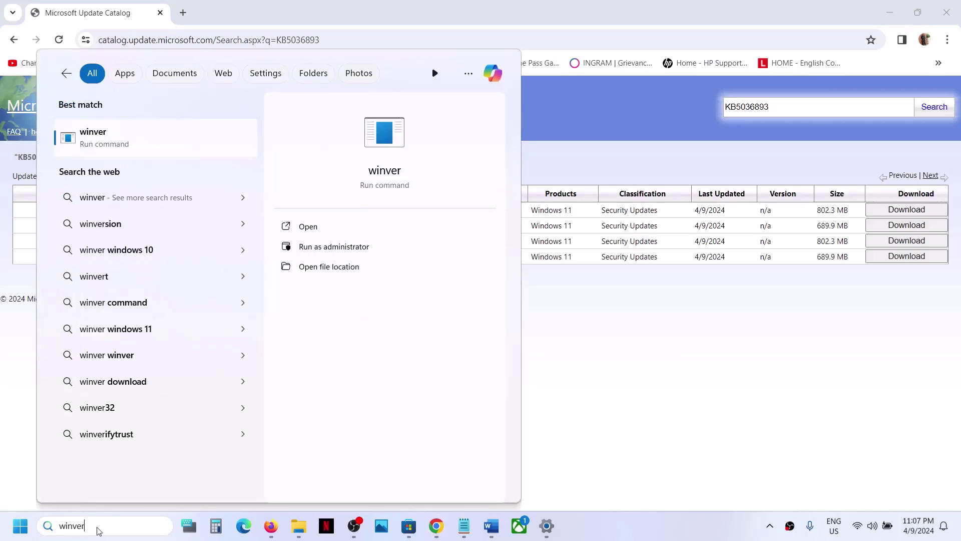
left_click(120, 143)
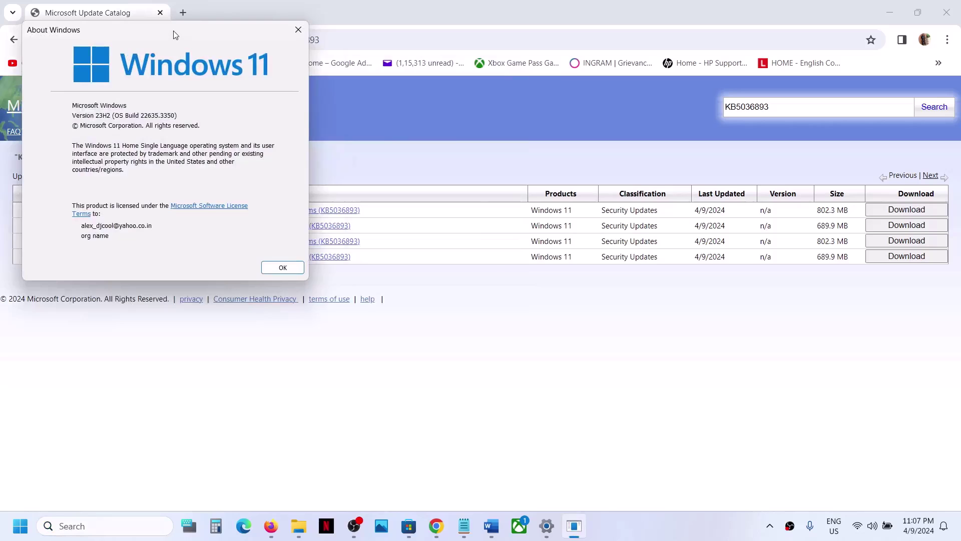
left_click_drag(174, 31, 465, 177)
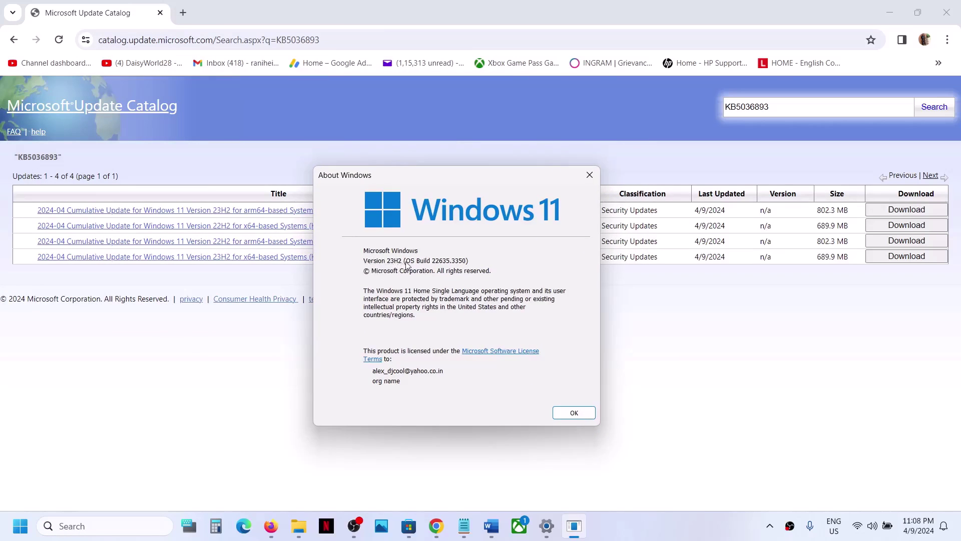
left_click(590, 175)
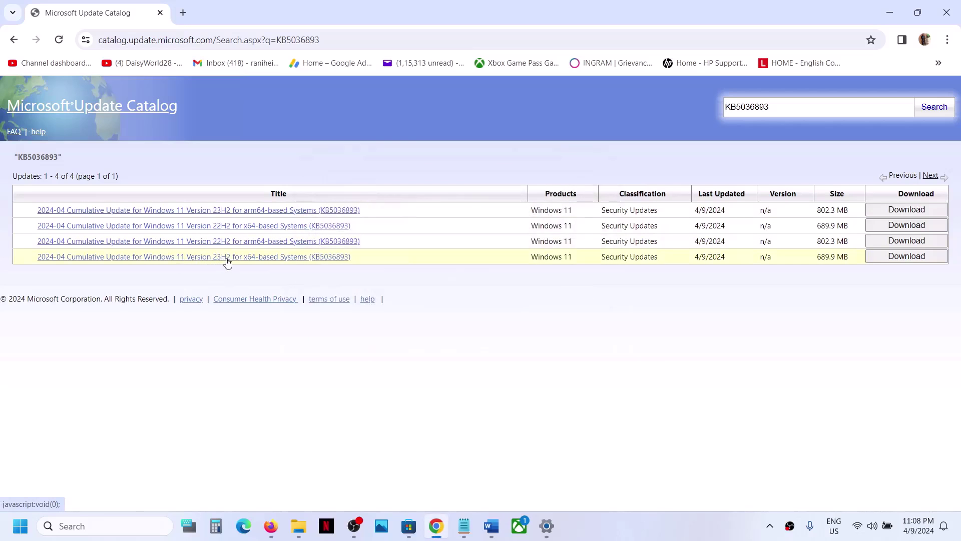
Step: Open the System About page in Settings and highlight the processor architecture in the System type entry
left_click(20, 526)
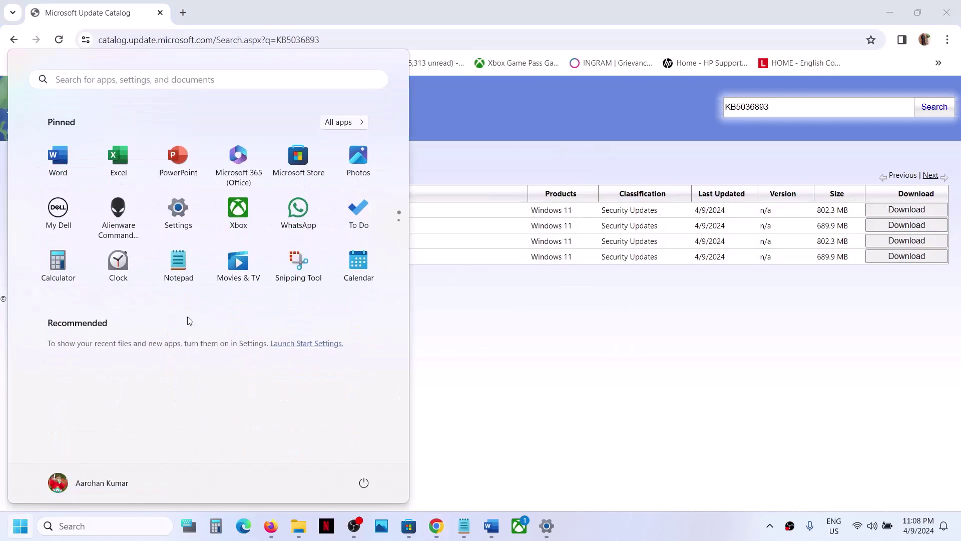
left_click(185, 219)
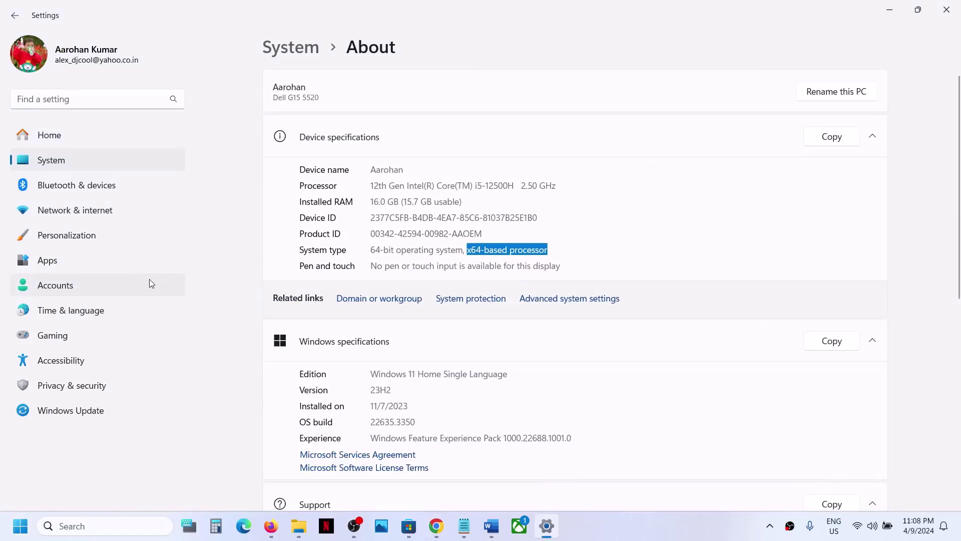
left_click(51, 162)
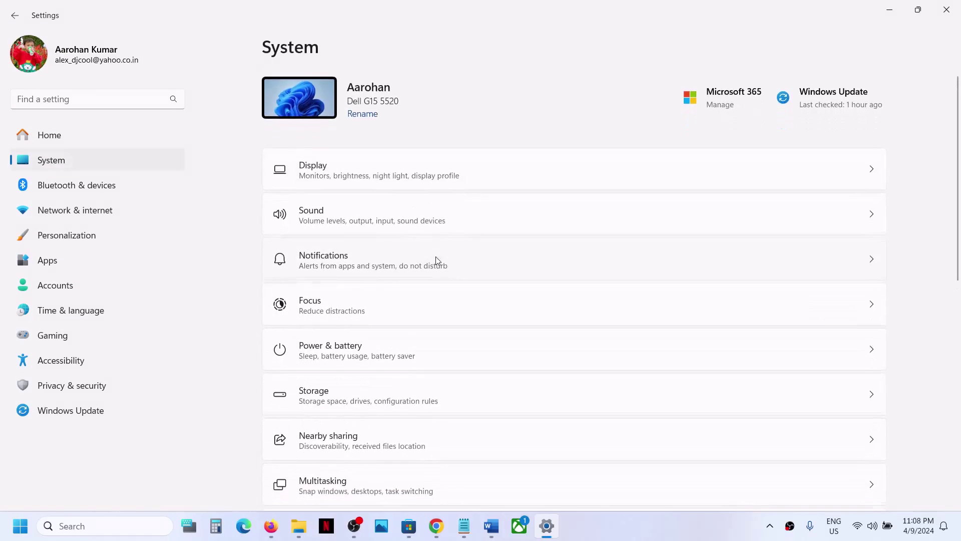
scroll(400, 350, "down", 10)
left_click(341, 453)
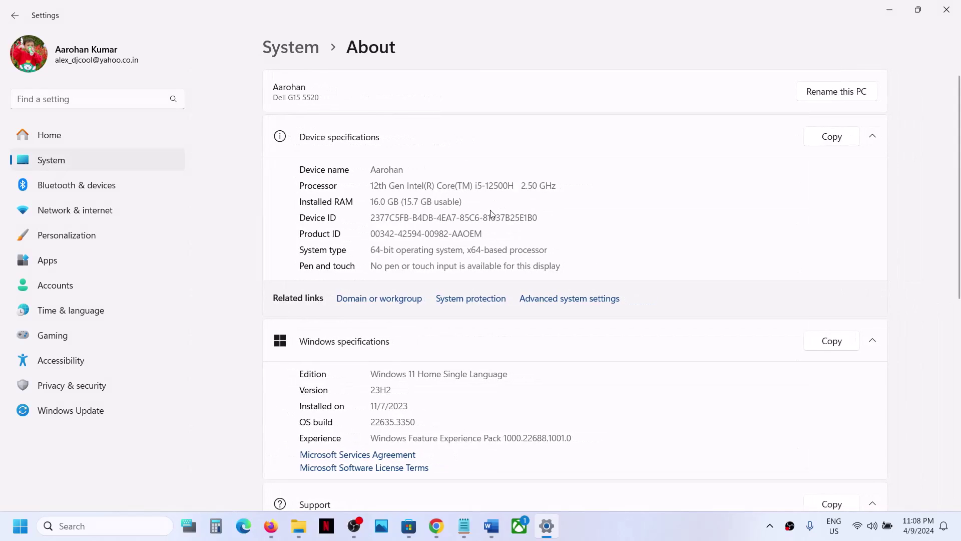
left_click_drag(466, 250, 548, 251)
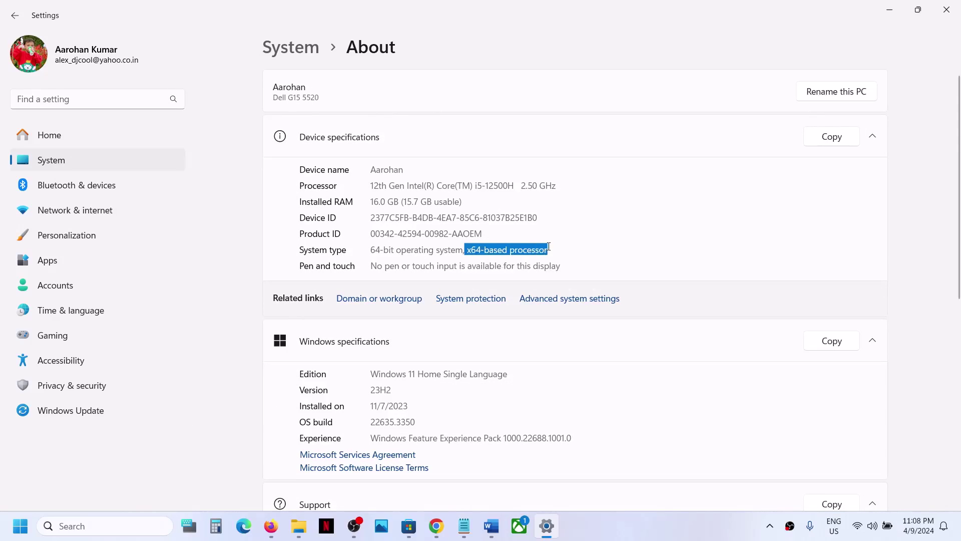
Step: Download the KB5036893 .msu package for Windows 11 Version 23H2 x64-based Systems and check its download progress
left_click(890, 12)
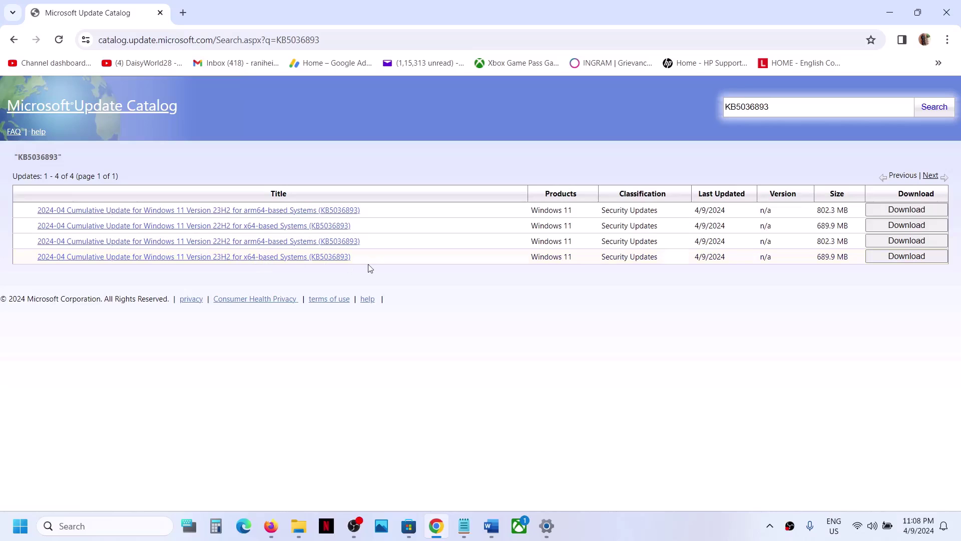
left_click(901, 257)
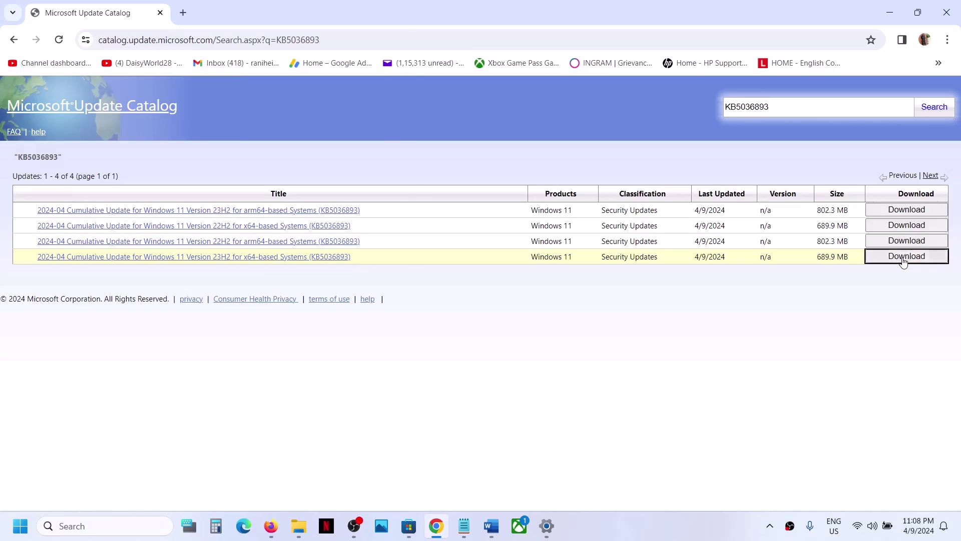
left_click_drag(289, 8, 525, 106)
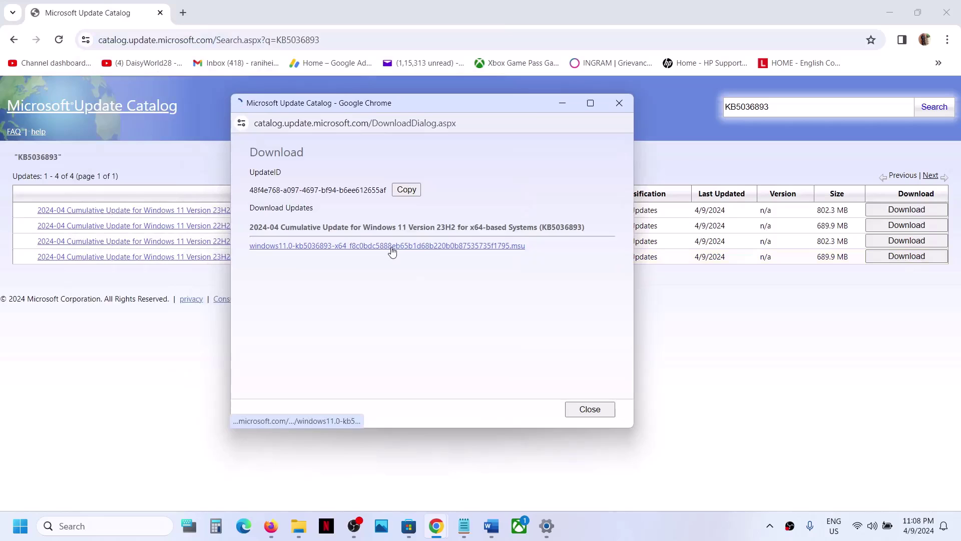
left_click(392, 252)
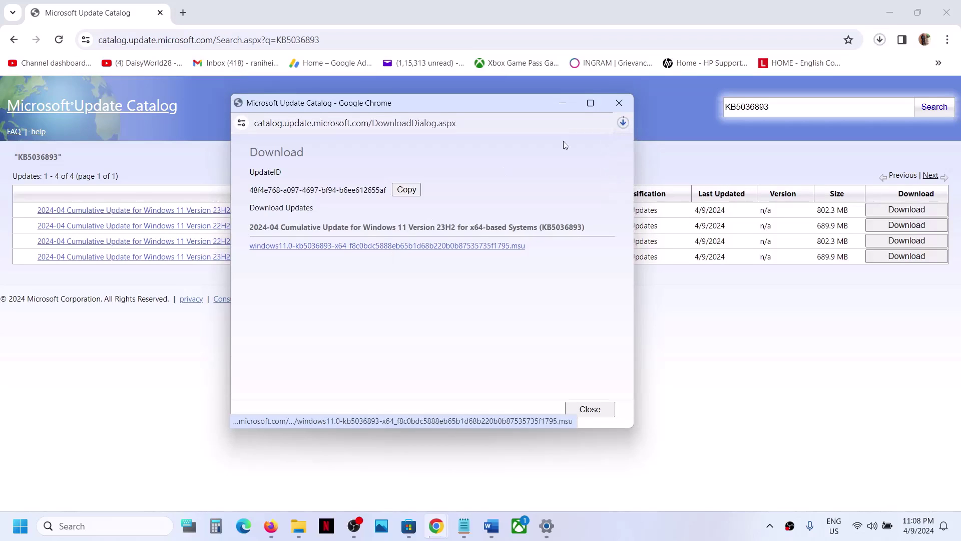
left_click(623, 123)
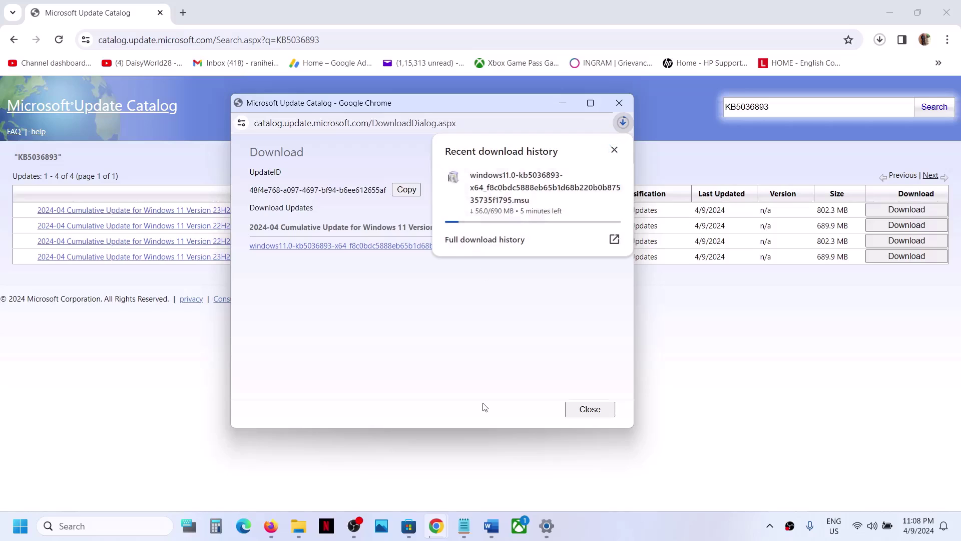
Step: Search the Microsoft Update Catalog for KB5036620
left_click(795, 105)
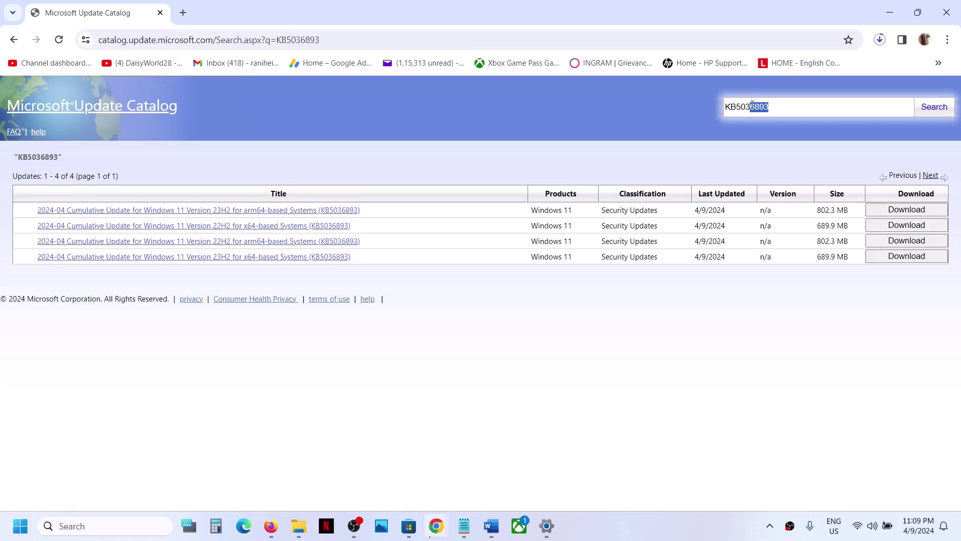
type("6620")
left_click(935, 108)
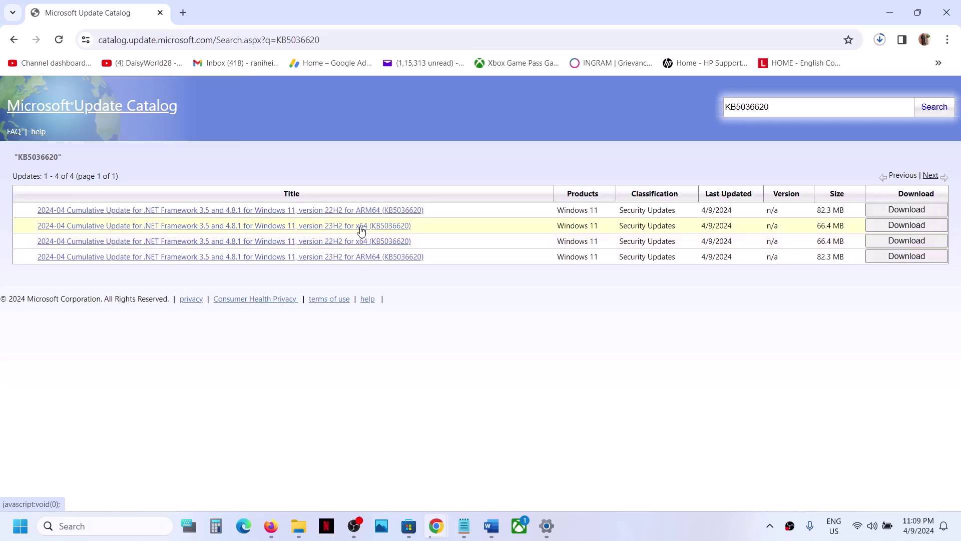
Step: Download the KB5036620 .NET Framework 3.5 and 4.8.1 update for Windows 11 version 23H2 x64 and check its progress
left_click(906, 226)
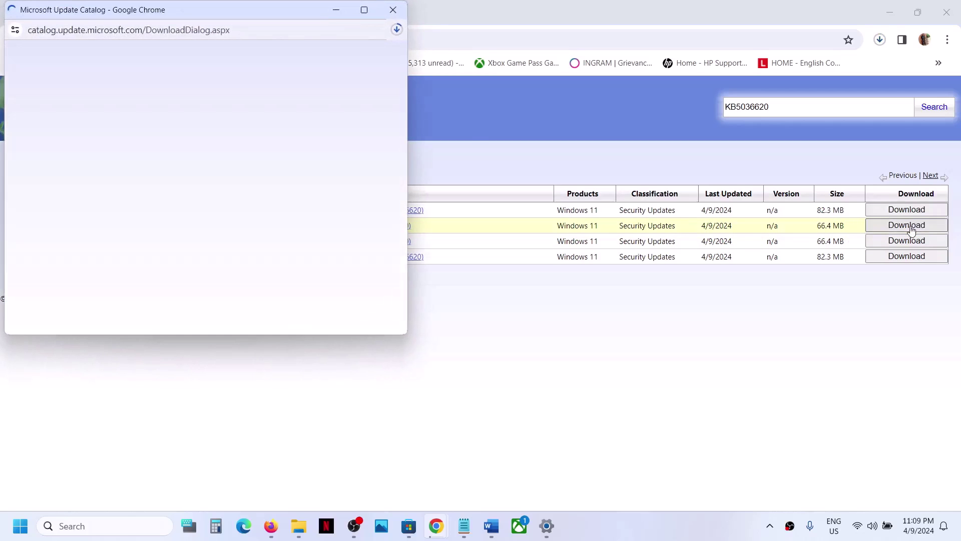
left_click_drag(289, 13, 467, 42)
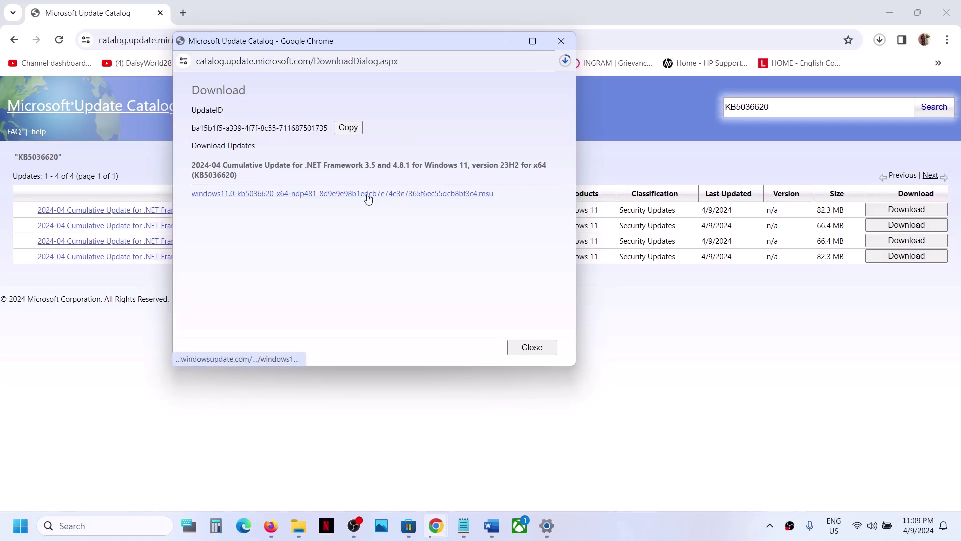
left_click(565, 61)
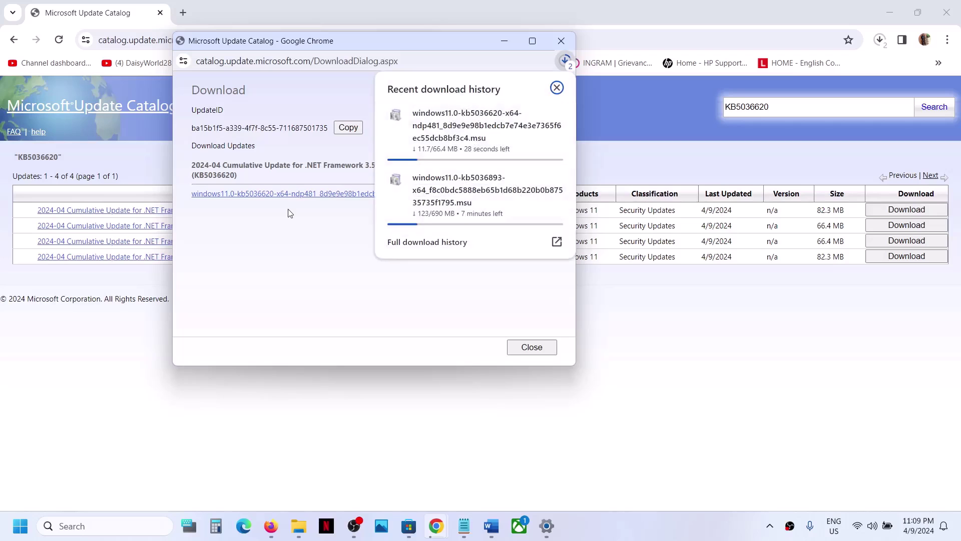
left_click(286, 273)
left_click(625, 345)
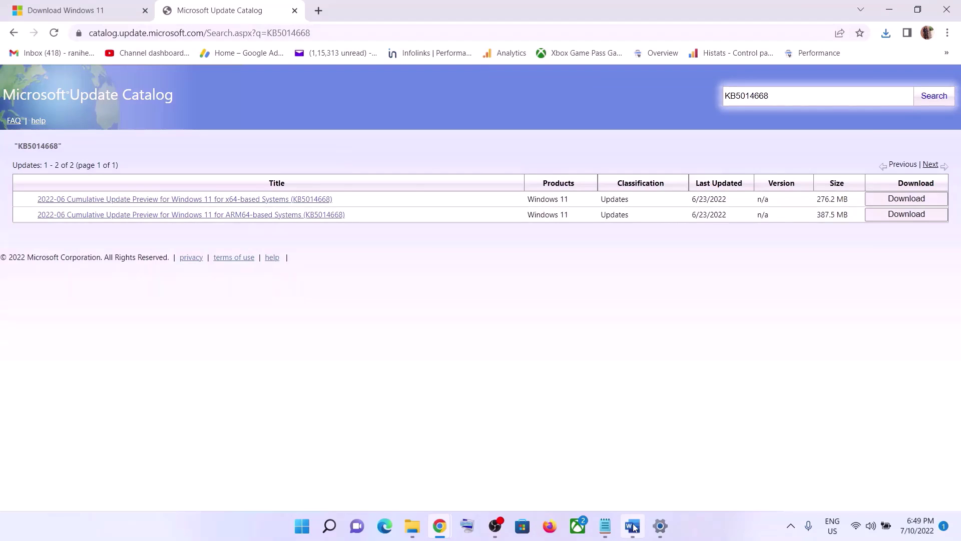
Step: Copy all Step 5 reset commands in the Word instructions, from SC config trustedinstaller start=auto through net start appidsvc
left_click(633, 526)
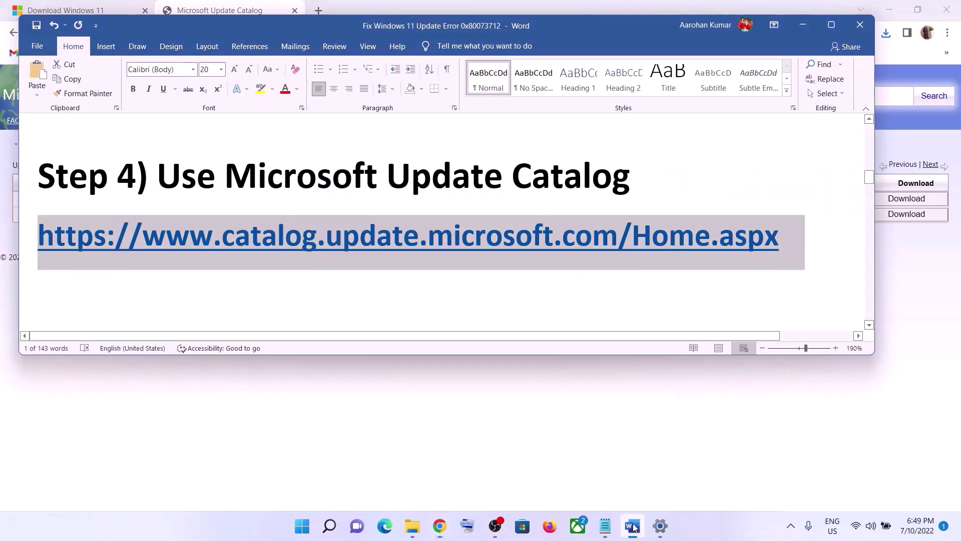
scroll(516, 230, "down", 3)
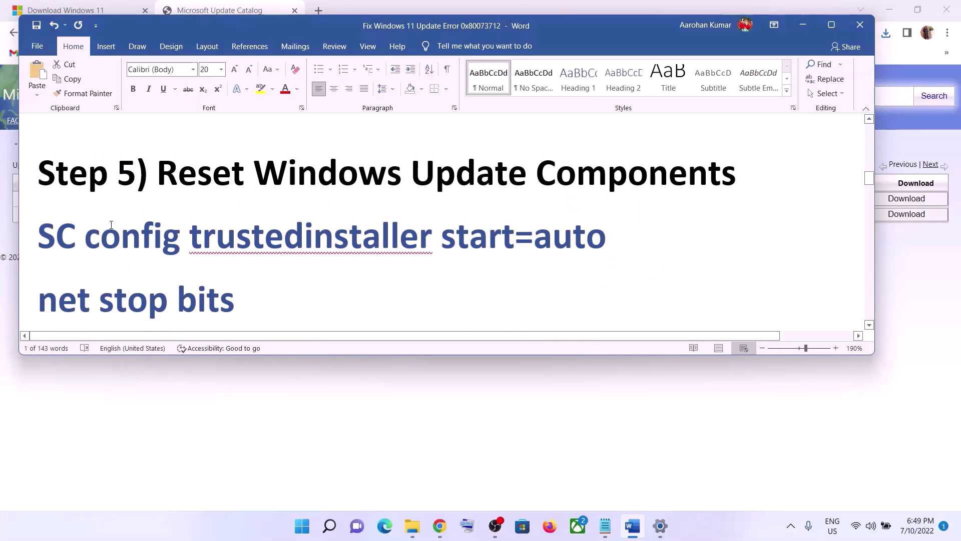
left_click_drag(40, 229, 307, 272)
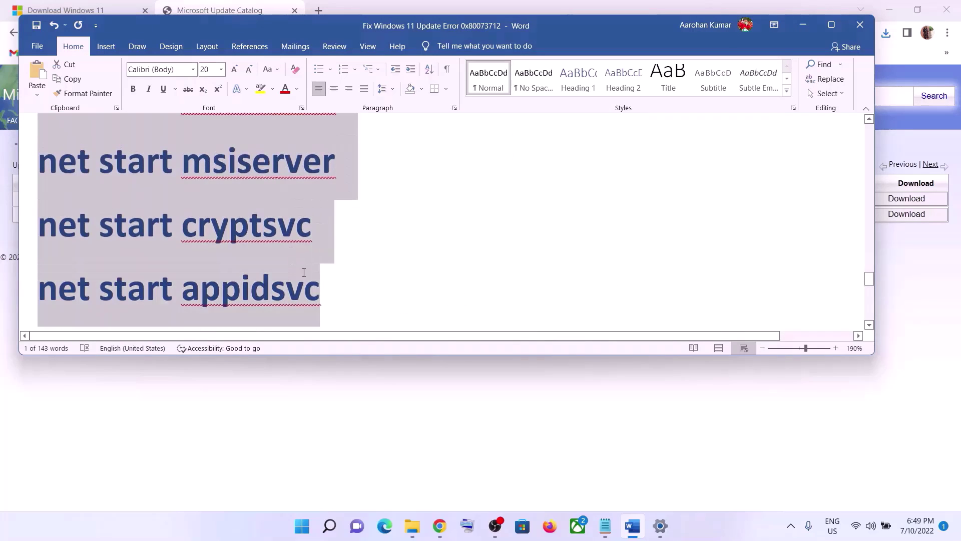
right_click(227, 205)
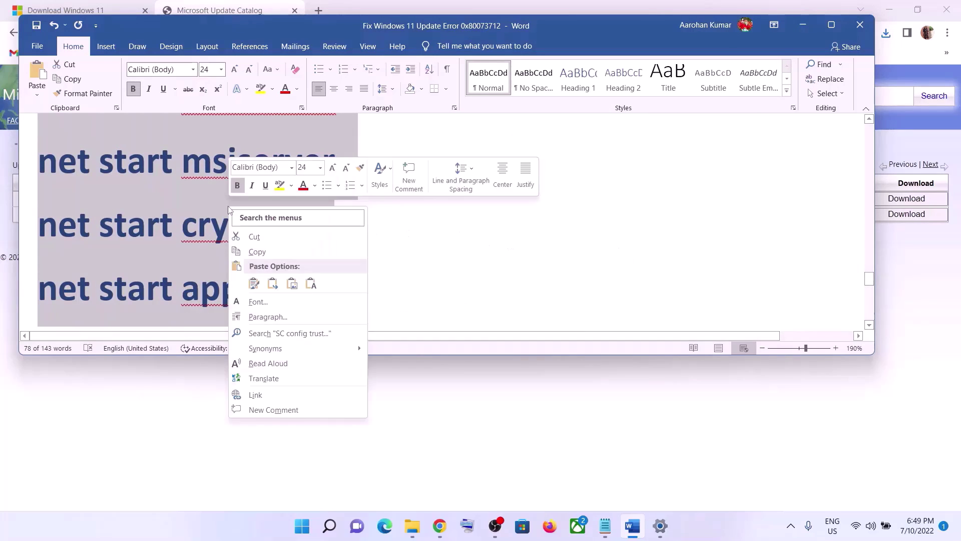
left_click(257, 251)
Step: Open Notepad and paste the copied Windows Update reset commands into the empty document
left_click(298, 527)
type("note")
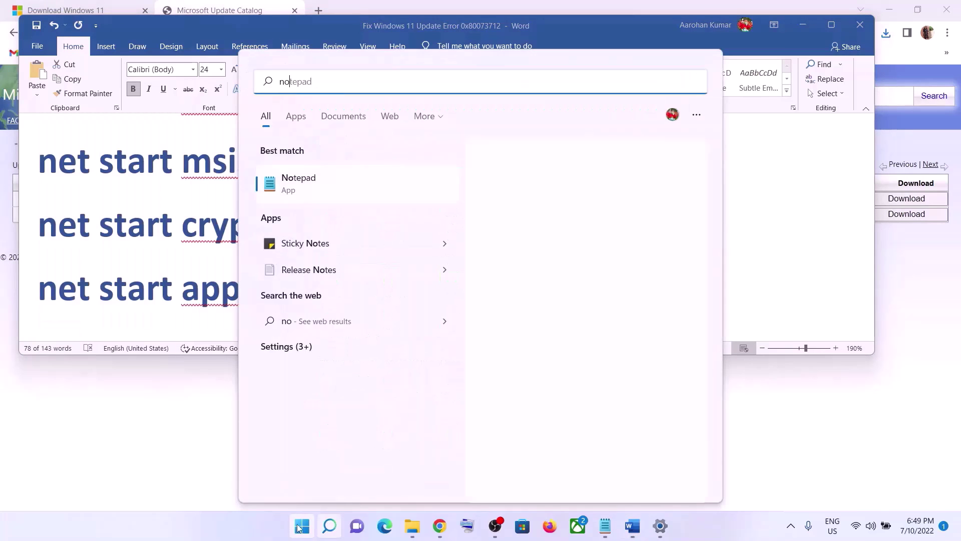
left_click(336, 170)
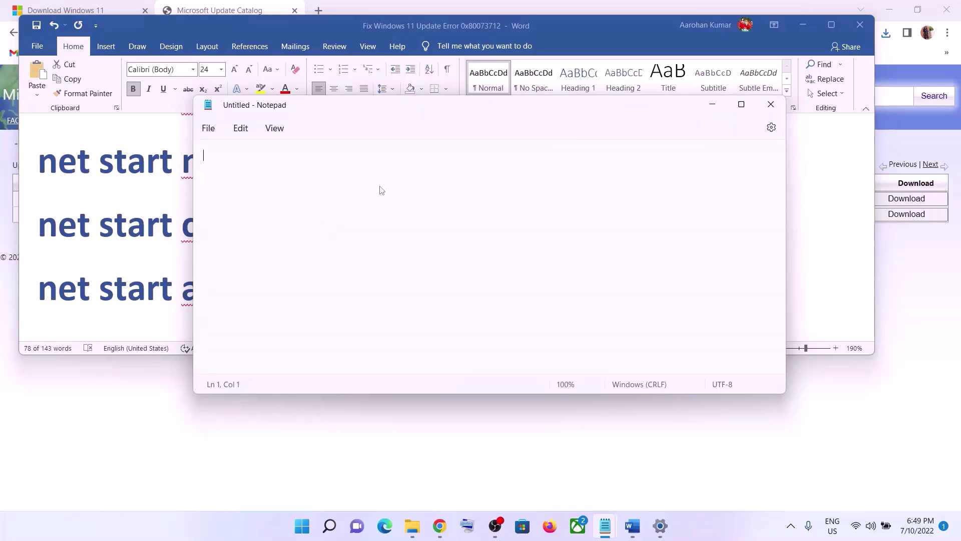
right_click(381, 190)
left_click(430, 278)
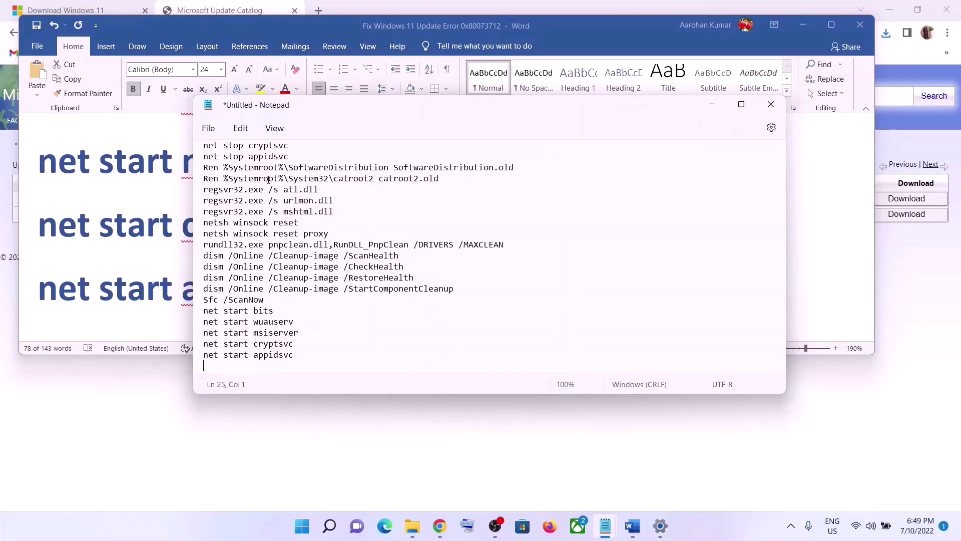
Step: Start saving the Notepad script to the Desktop and copy the file name Wufix.bat from the Word instructions
left_click(208, 129)
left_click(234, 233)
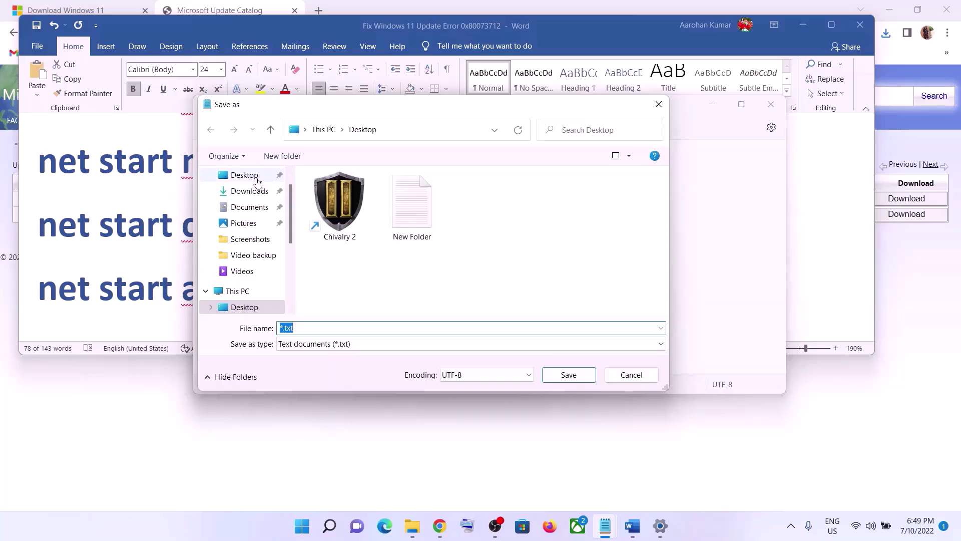
left_click(257, 181)
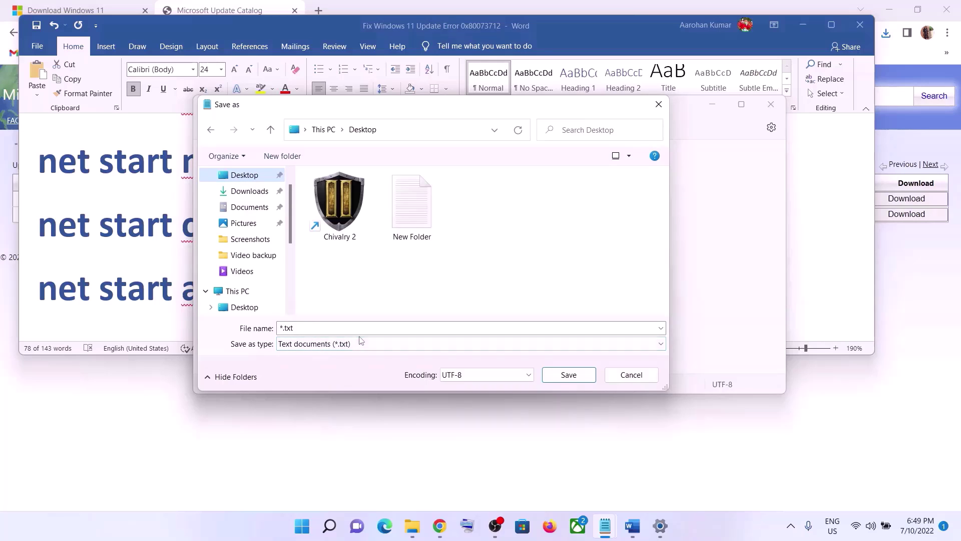
left_click(152, 287)
scroll(217, 253, "down", 5)
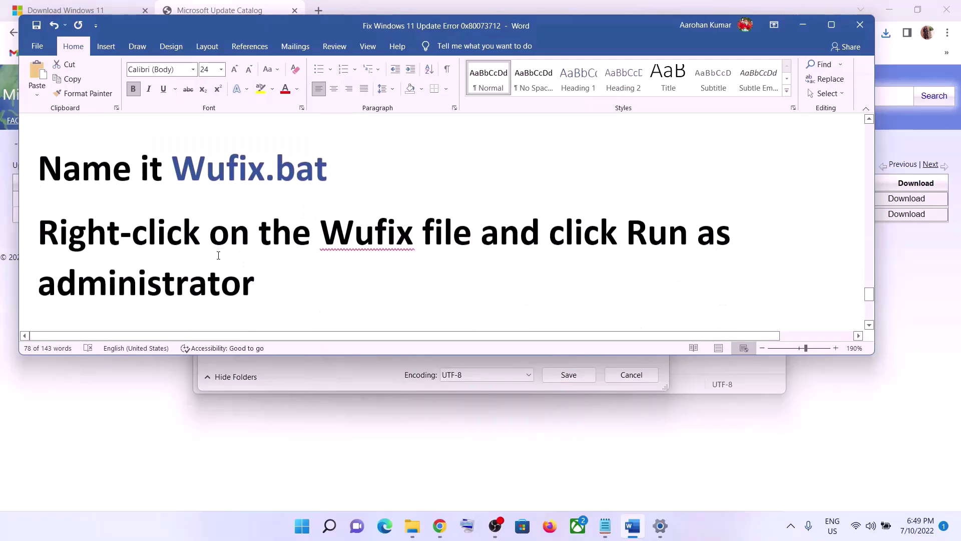
left_click_drag(172, 165, 326, 169)
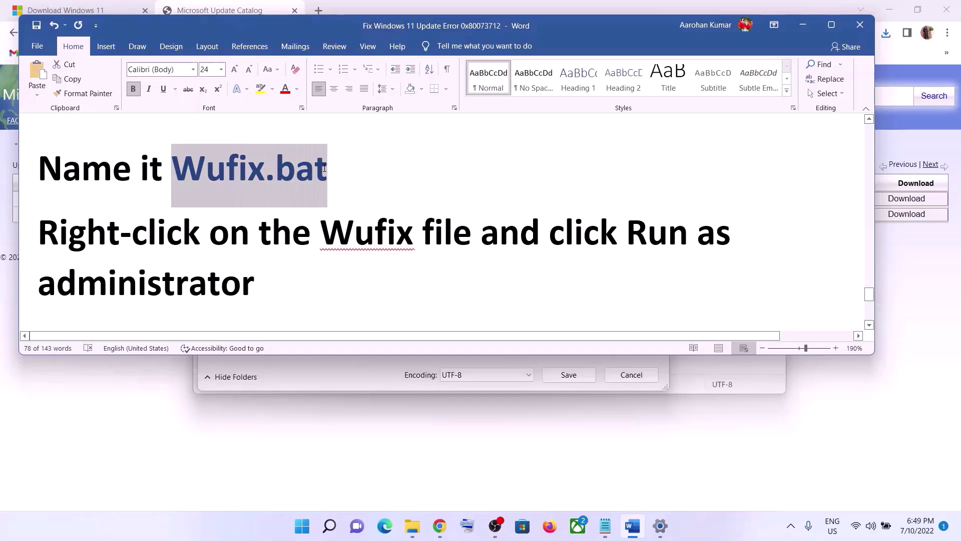
key("alt+Tab")
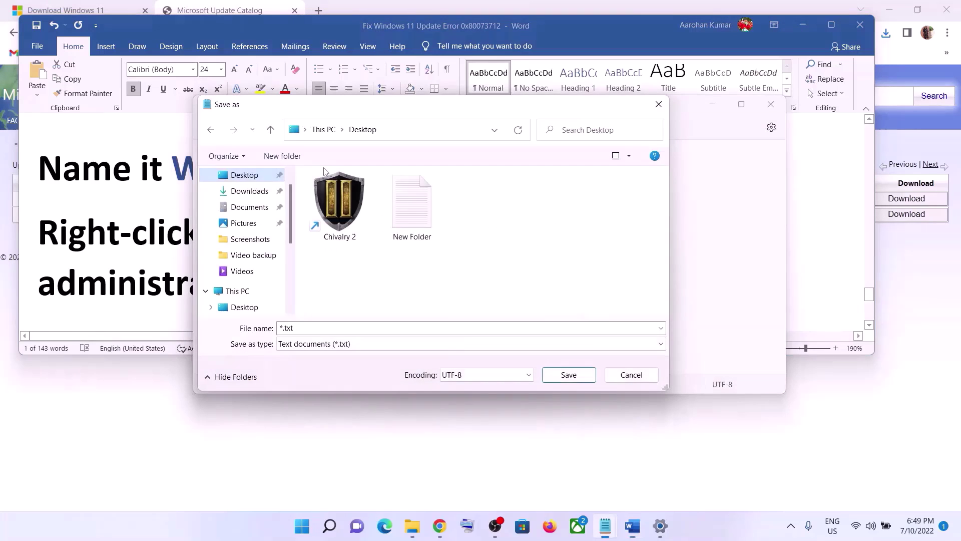
Step: Save the script as Wufix.bat on the Desktop with the file type All files
left_click(304, 328)
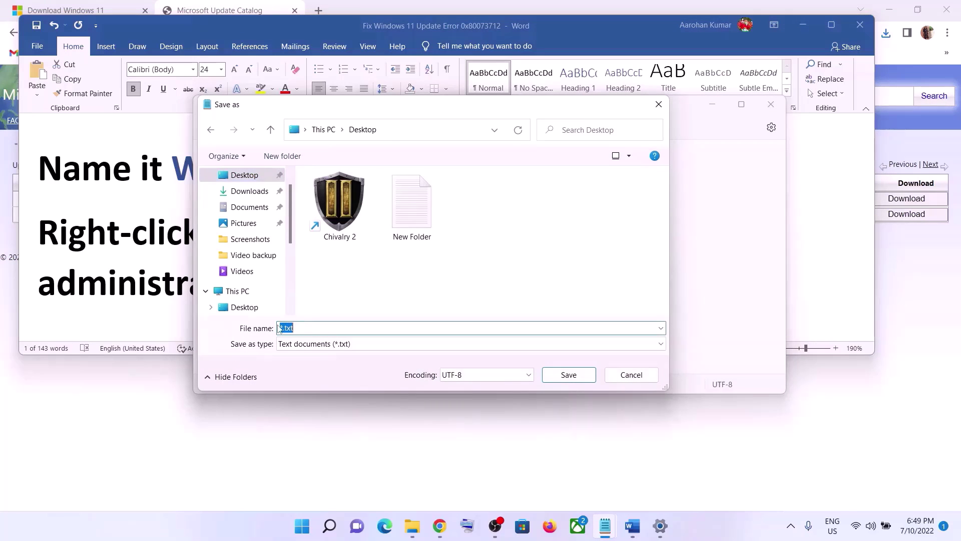
key("ctrl+v")
left_click(301, 345)
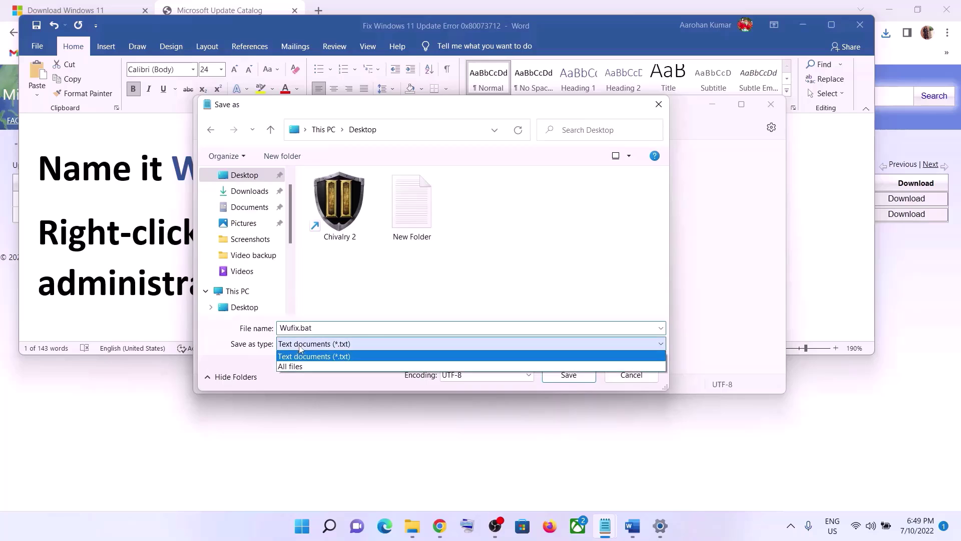
left_click(299, 366)
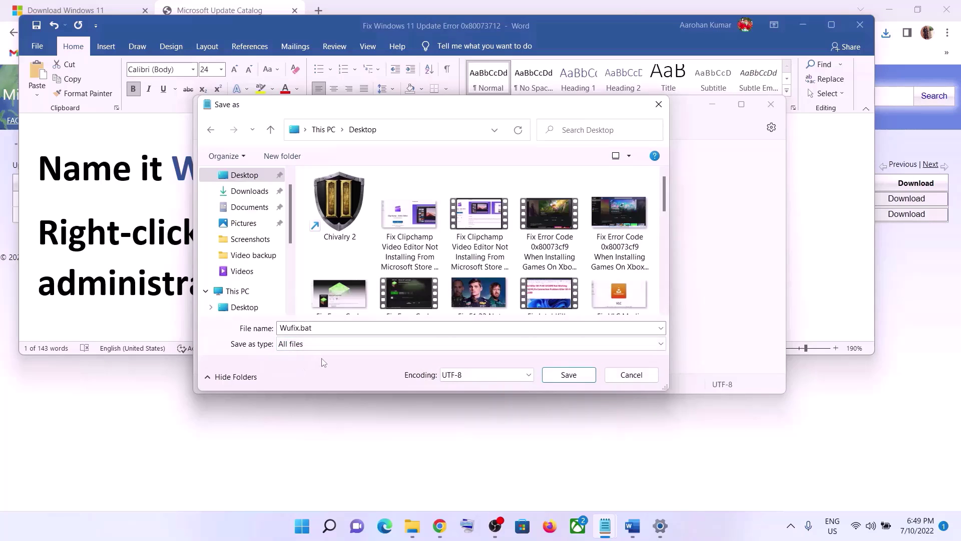
left_click(586, 378)
Step: Show the desktop and run the Wufix batch file as administrator
key("super+d")
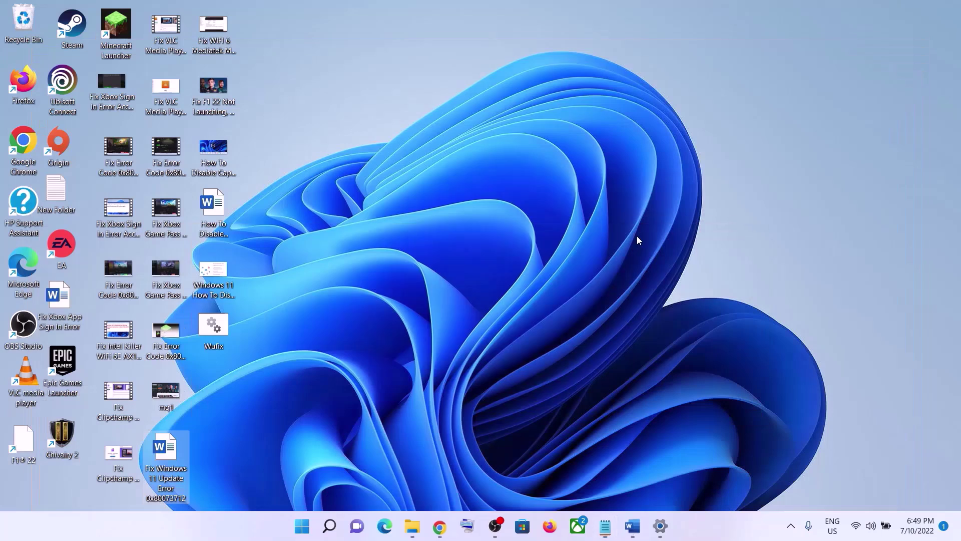
right_click(224, 329)
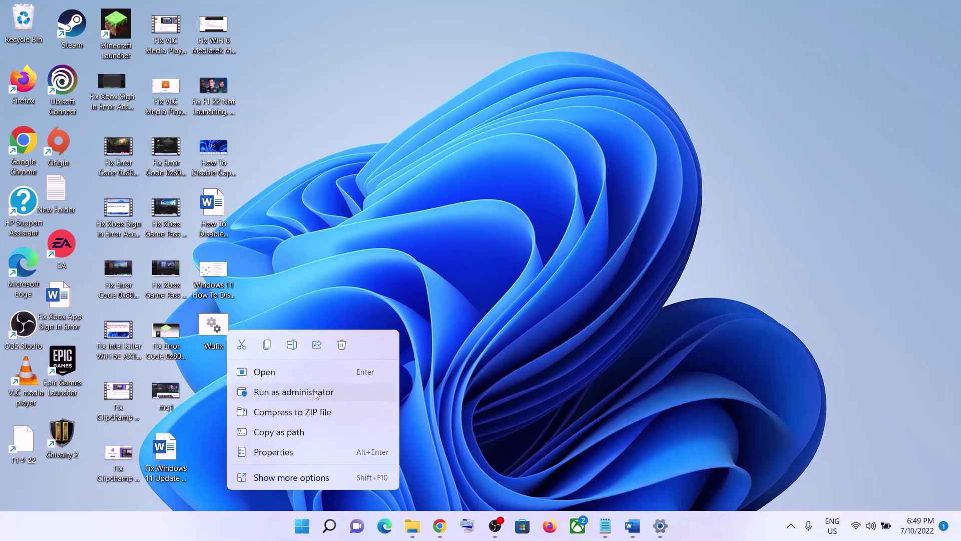
left_click(316, 393)
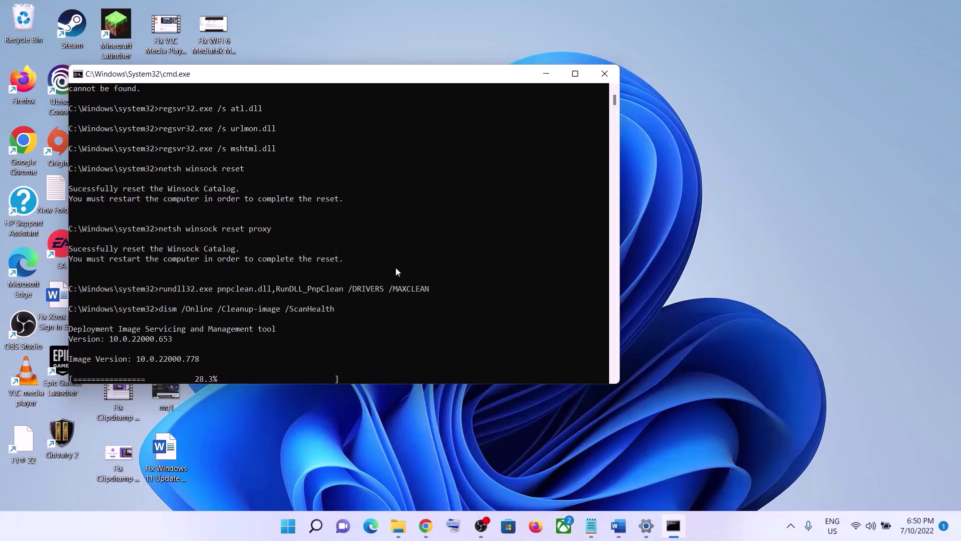
Step: View the Restart option among the Start menu power options, and dismiss the menu without restarting
left_click(288, 526)
left_click(635, 484)
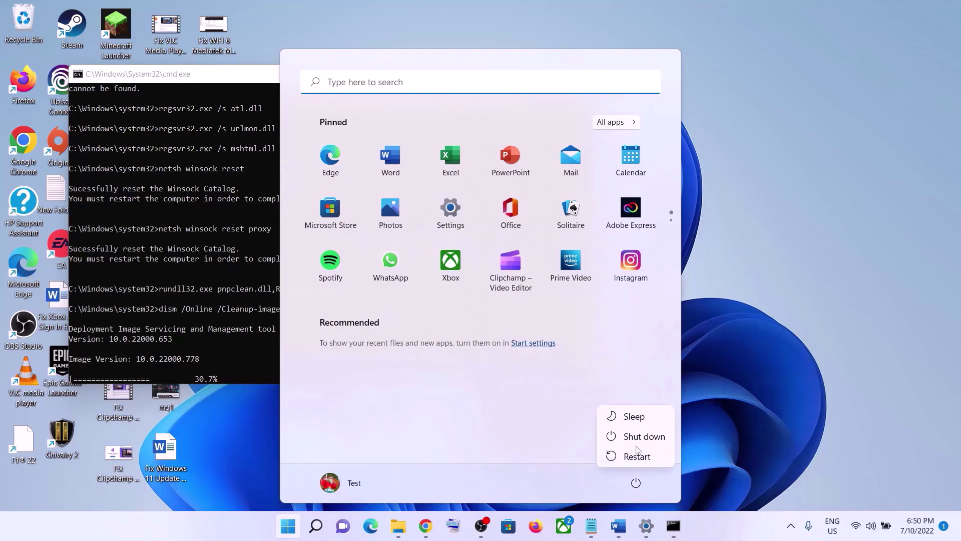
left_click(762, 404)
left_click(762, 404)
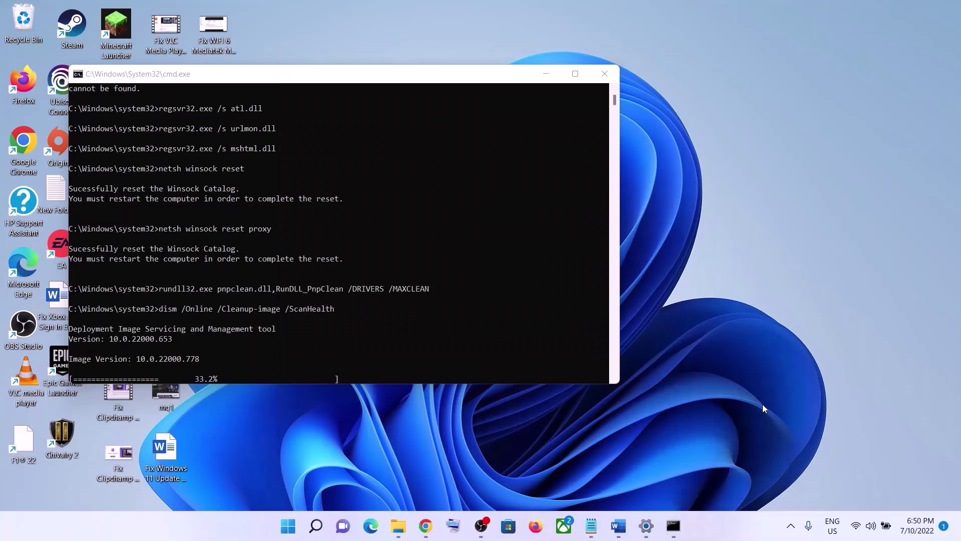
Step: Go to Step 6 in the Word instructions and highlight its heading text Use Media Creation Tool
left_click(646, 525)
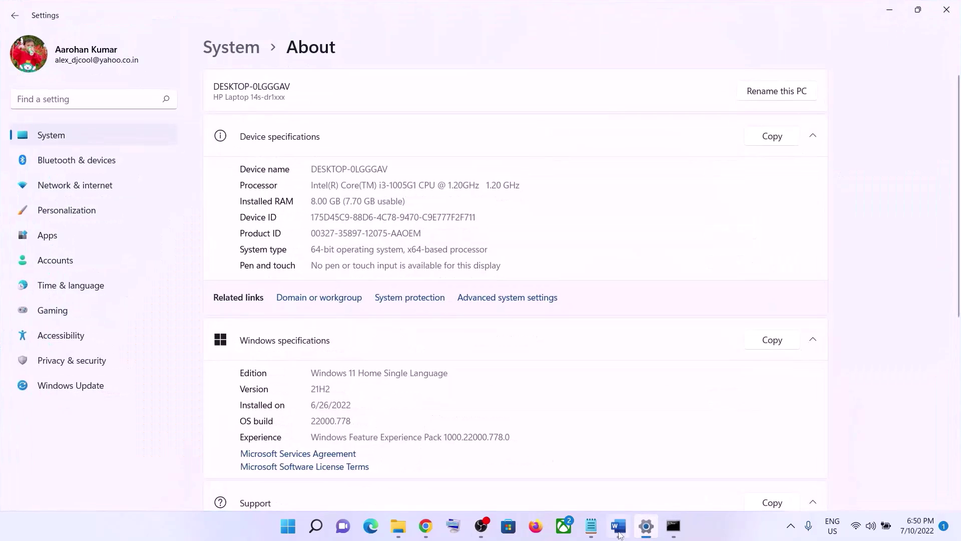
left_click(618, 535)
scroll(431, 215, "down", 5)
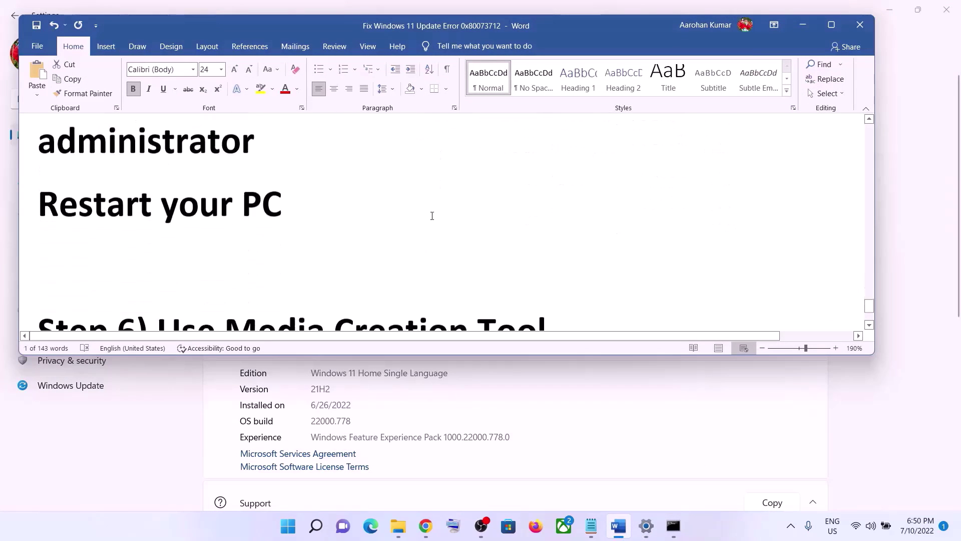
scroll(431, 215, "down", 2)
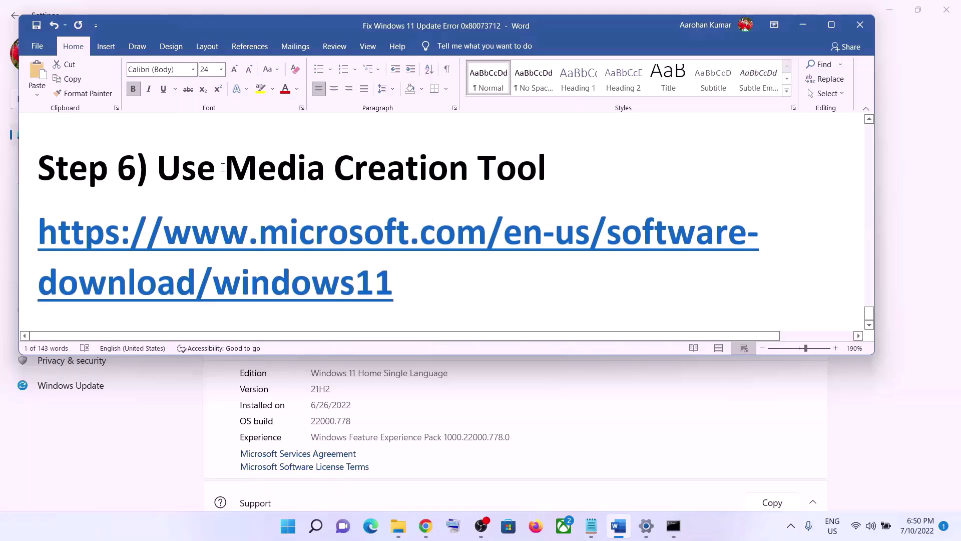
left_click_drag(158, 170, 507, 179)
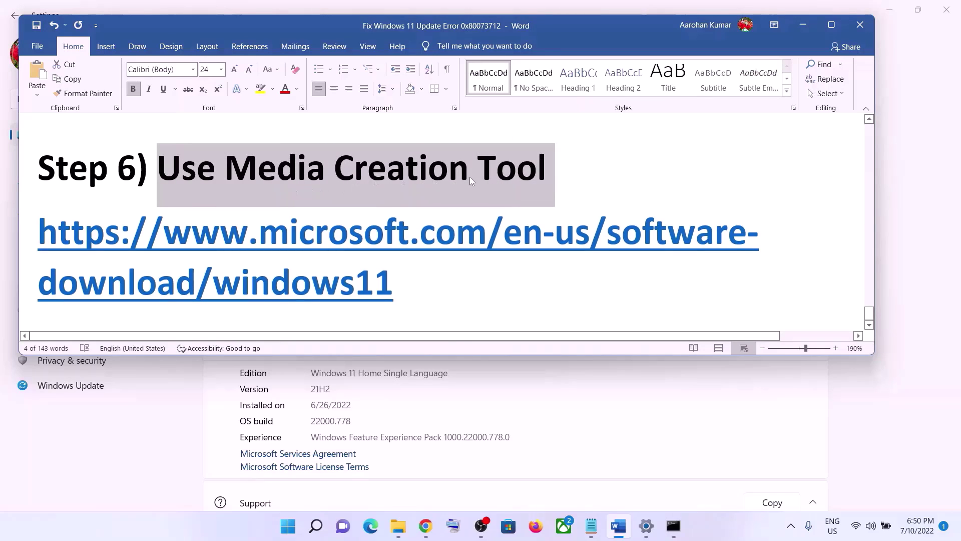
Step: On Microsoft's Download Windows 11 page, find Create Windows 11 Installation Media and highlight the words media creation tool
left_click(699, 534)
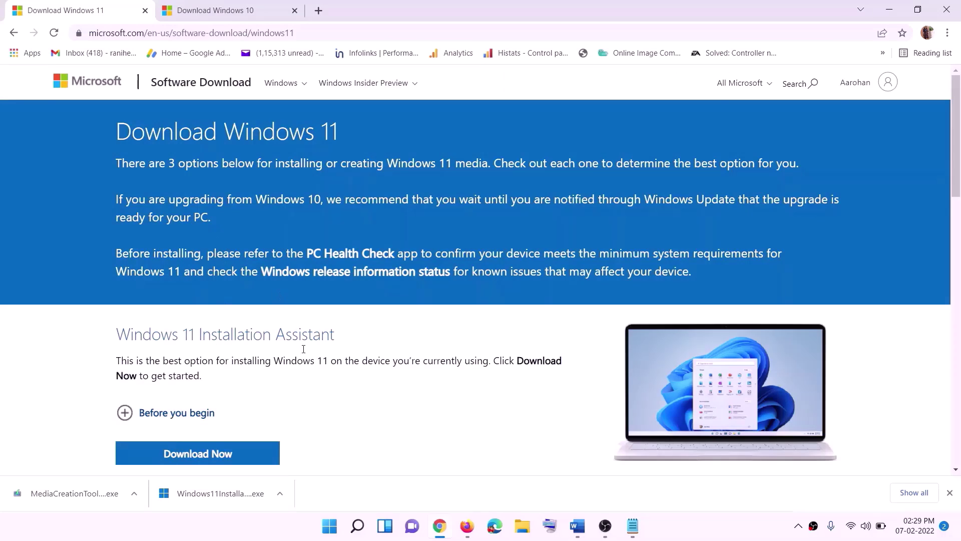
scroll(296, 350, "down", 5)
left_click_drag(177, 297, 264, 297)
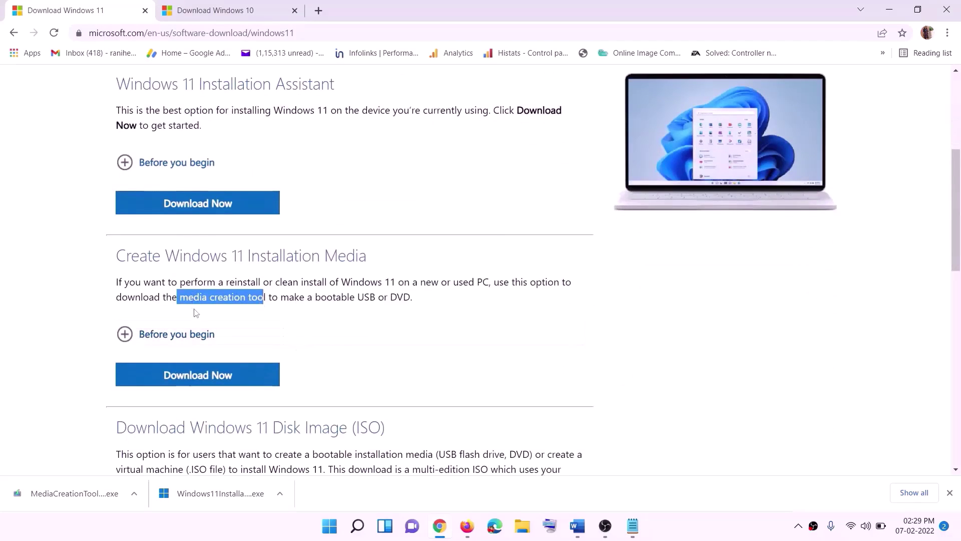
left_click_drag(180, 297, 278, 298)
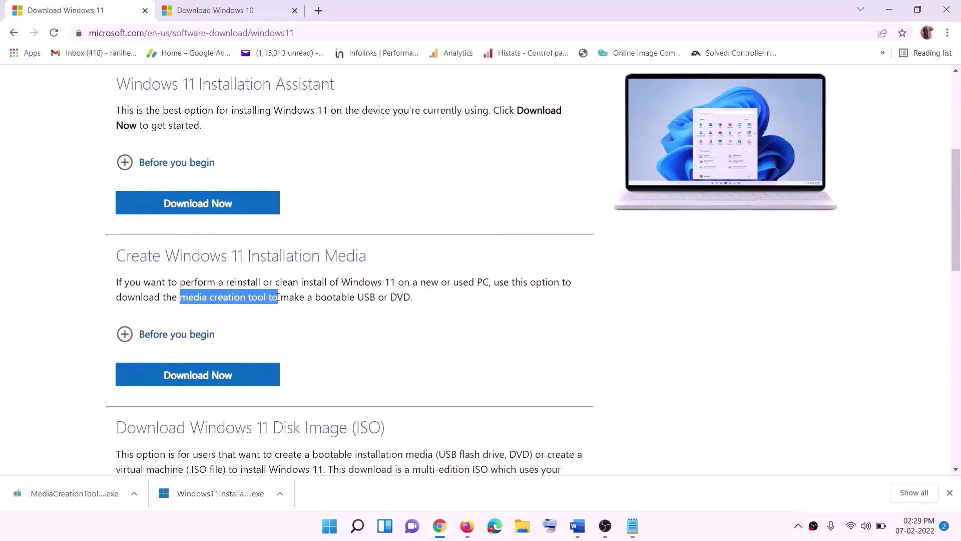
Step: Download the Media Creation Tool from the Create Windows 11 Installation Media section and run it, allowing it to make changes
left_click(191, 382)
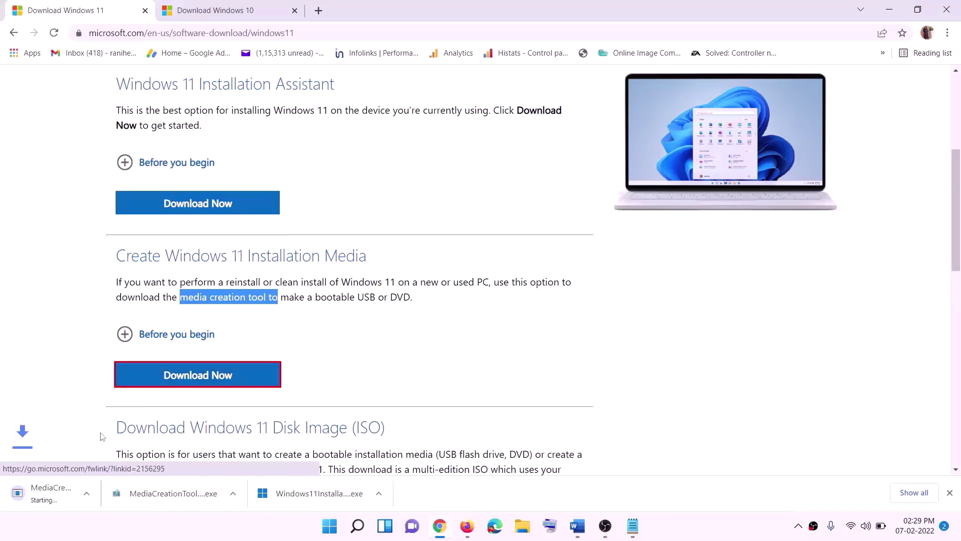
left_click(67, 495)
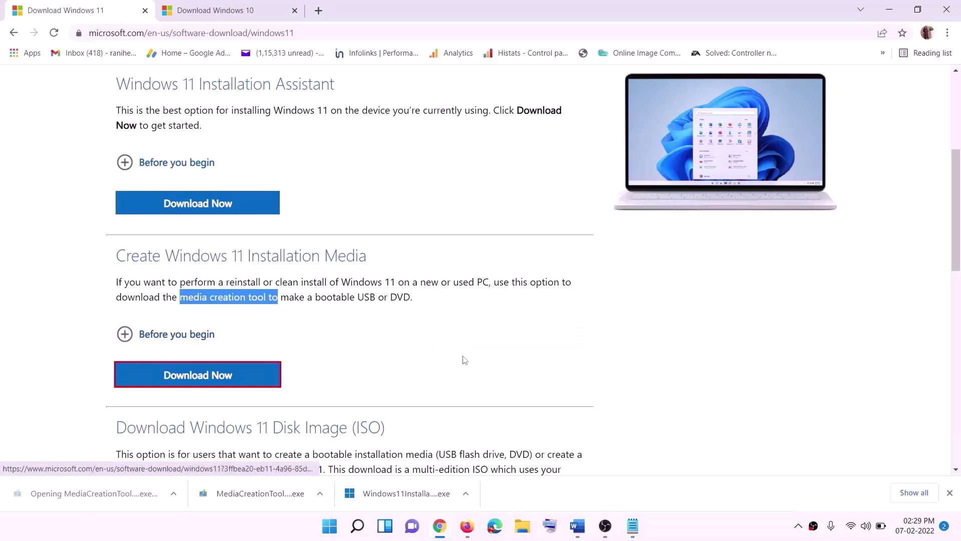
left_click(425, 371)
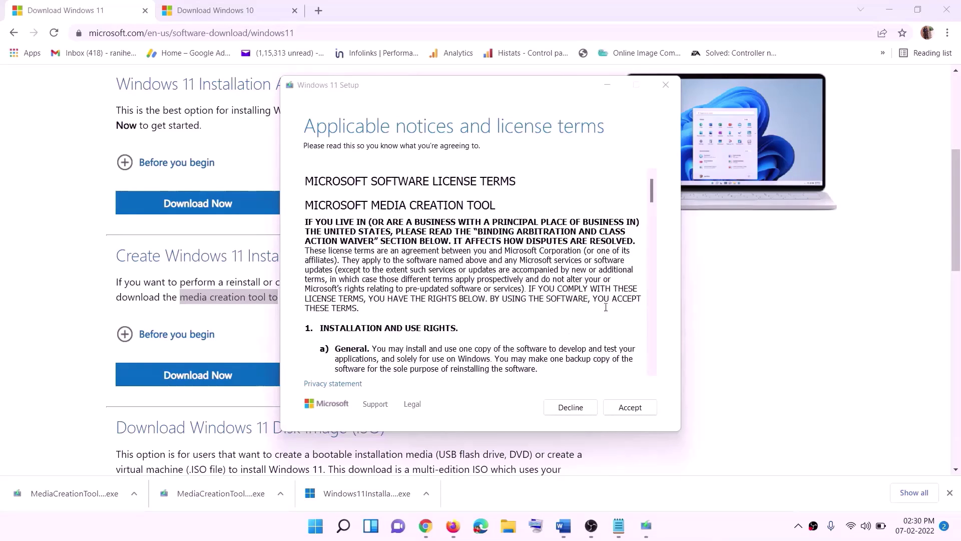
Step: Accept the license terms, keep the recommended language and edition, and choose ISO file as the installation media
left_click(630, 407)
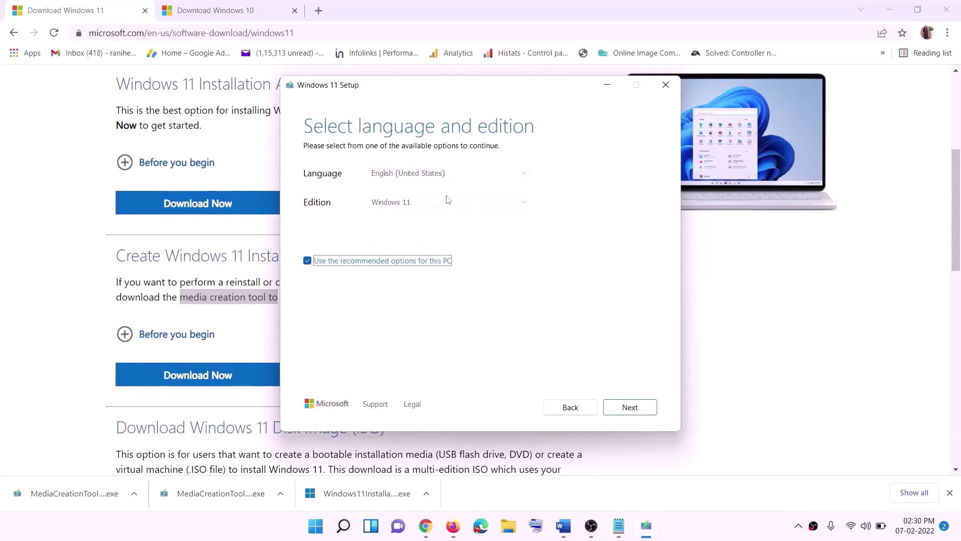
left_click(623, 406)
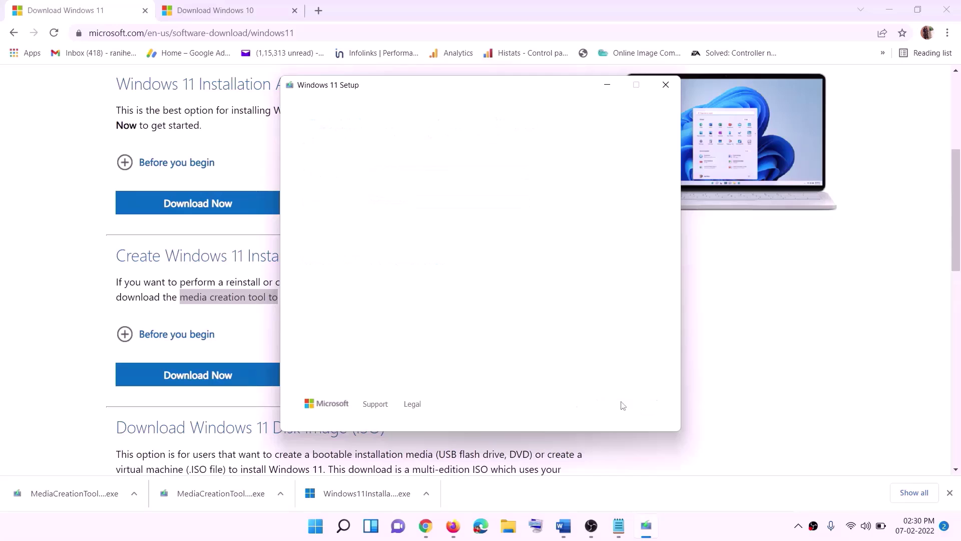
left_click(330, 217)
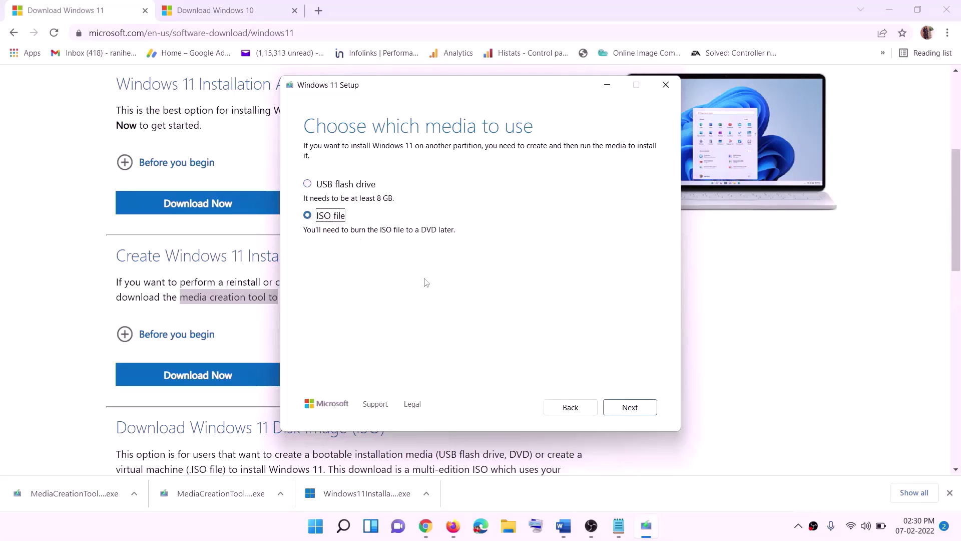
left_click(623, 406)
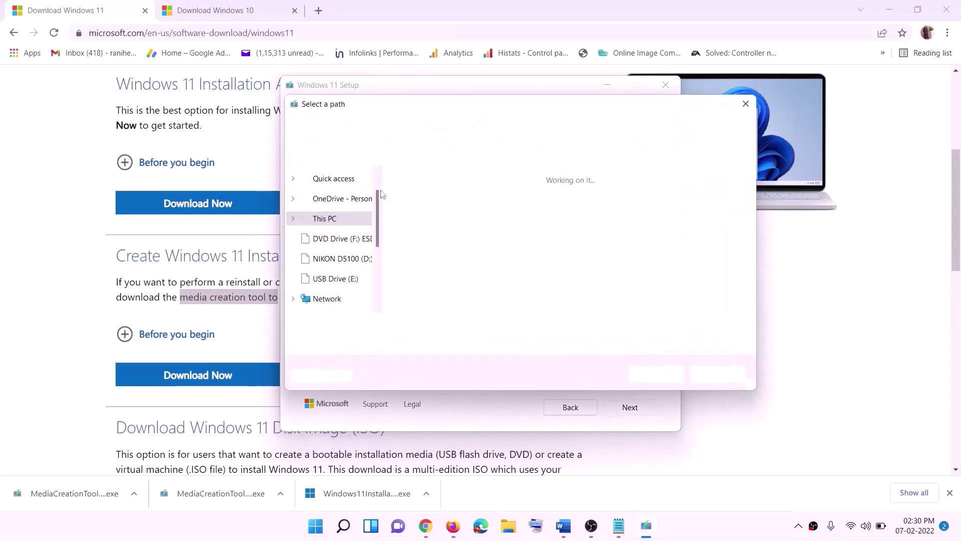
Step: Save the ISO file to the Desktop under the name Windows
scroll(330, 255, "up", 2)
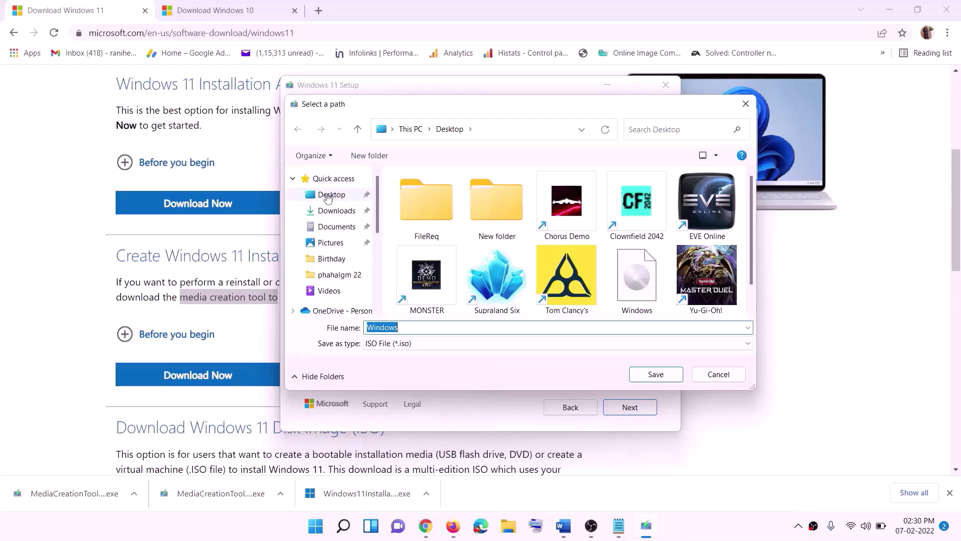
left_click(329, 196)
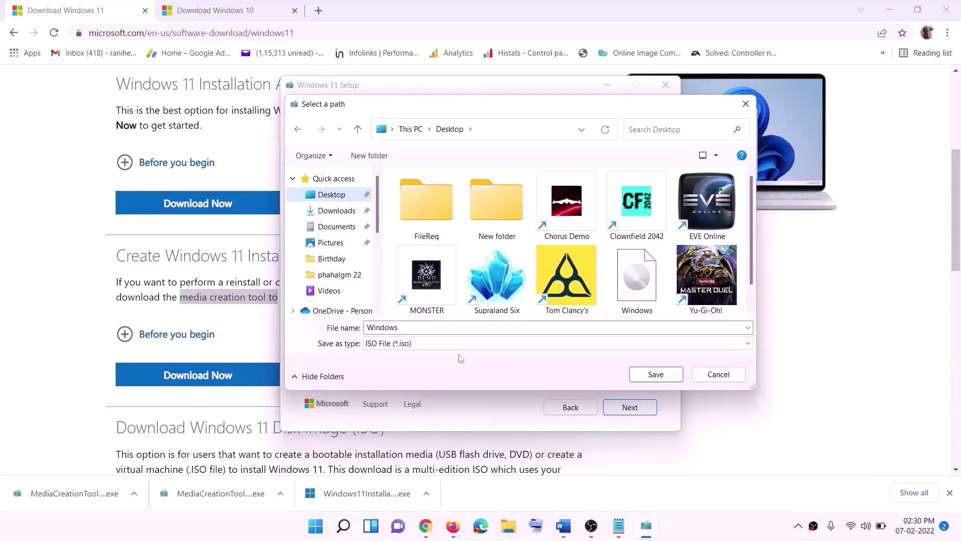
left_click(656, 375)
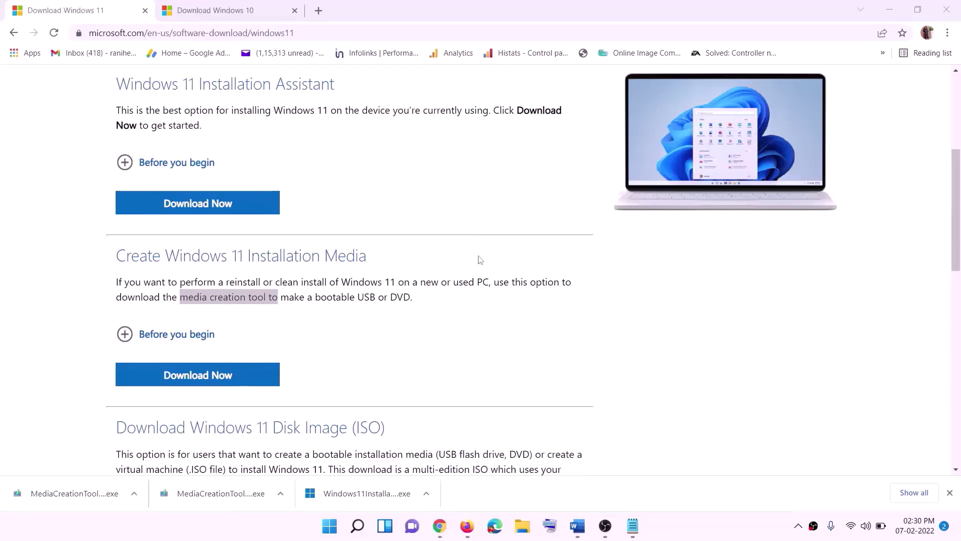
Step: Reposition the Windows ISO file on the desktop and open it to mount its contents
key("super+d")
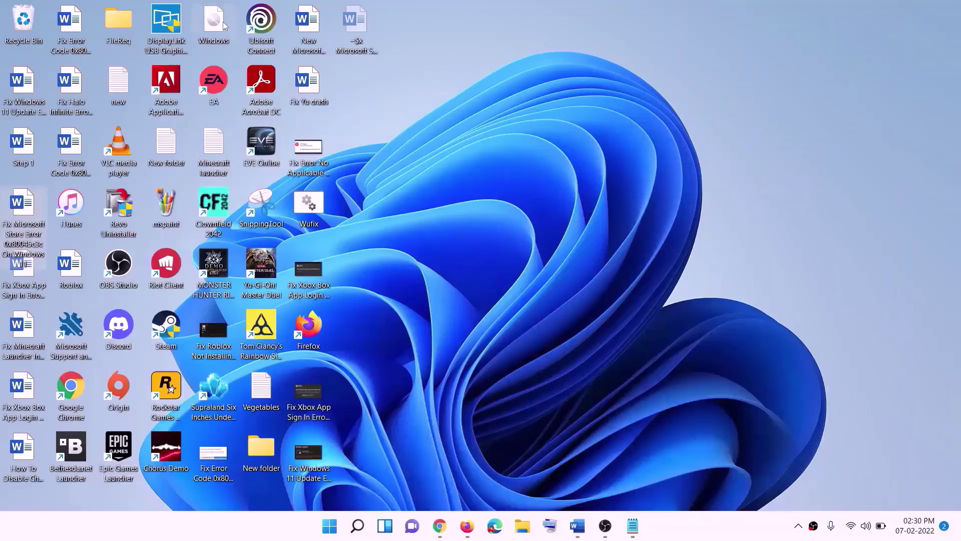
left_click_drag(224, 26, 387, 353)
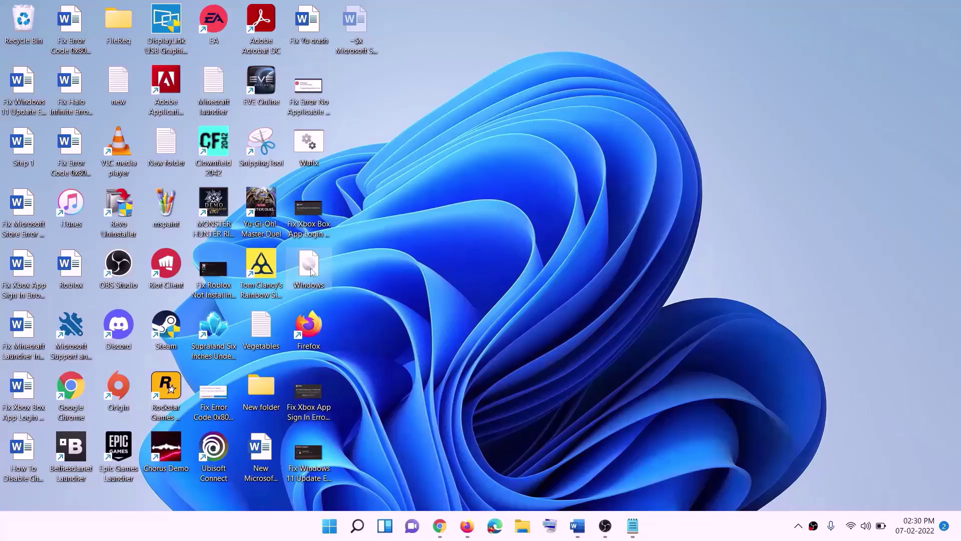
double_click(310, 272)
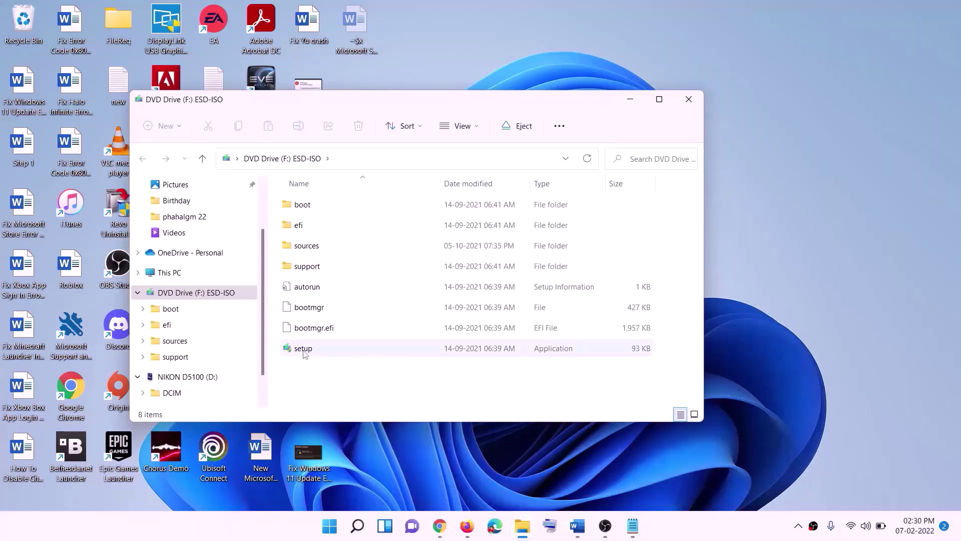
Step: Run setup from the mounted DVD drive, allow it to make changes, and continue past the Install Windows 11 page
left_click(304, 351)
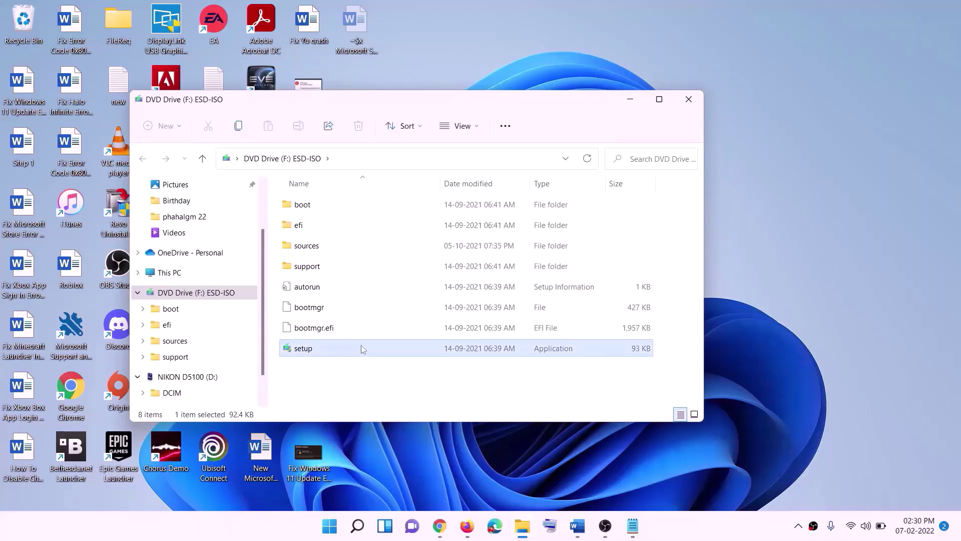
double_click(328, 347)
left_click(386, 393)
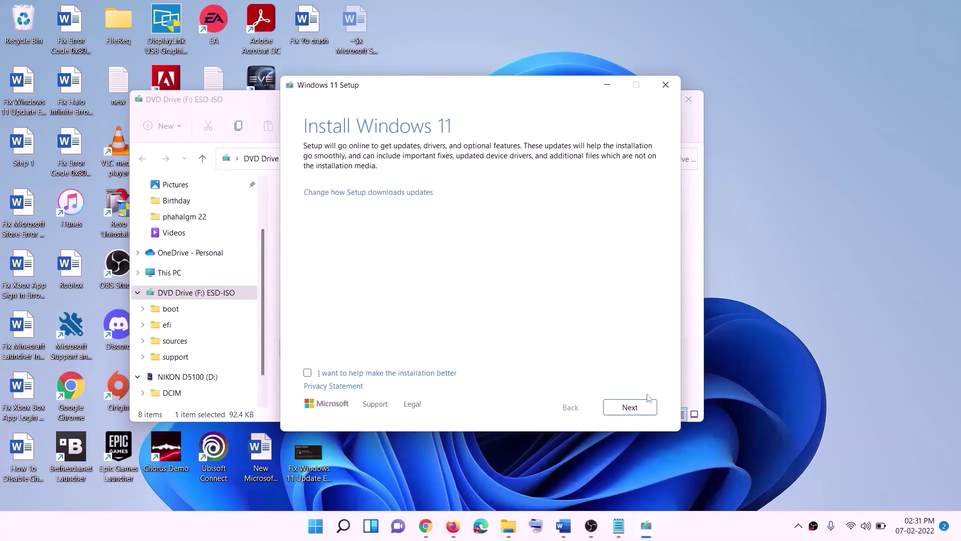
left_click(630, 407)
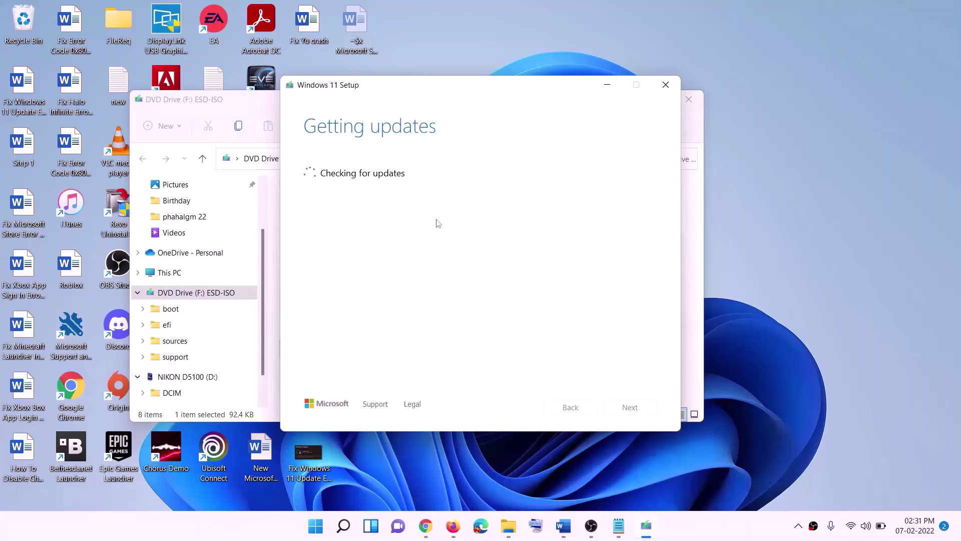
Step: Switch to the Word document and examine the Ready to install screenshot, including what is kept during installation
key("alt+Tab")
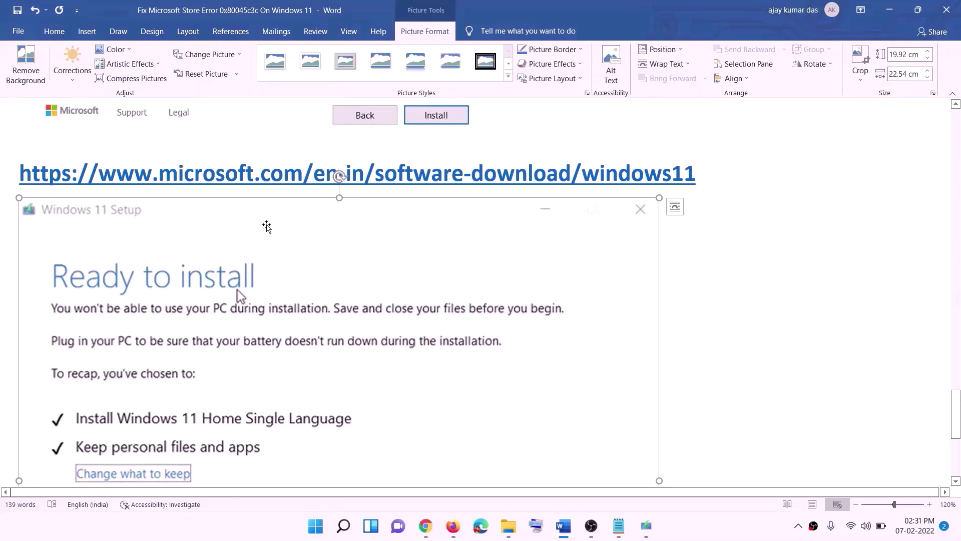
scroll(266, 226, "down", 3)
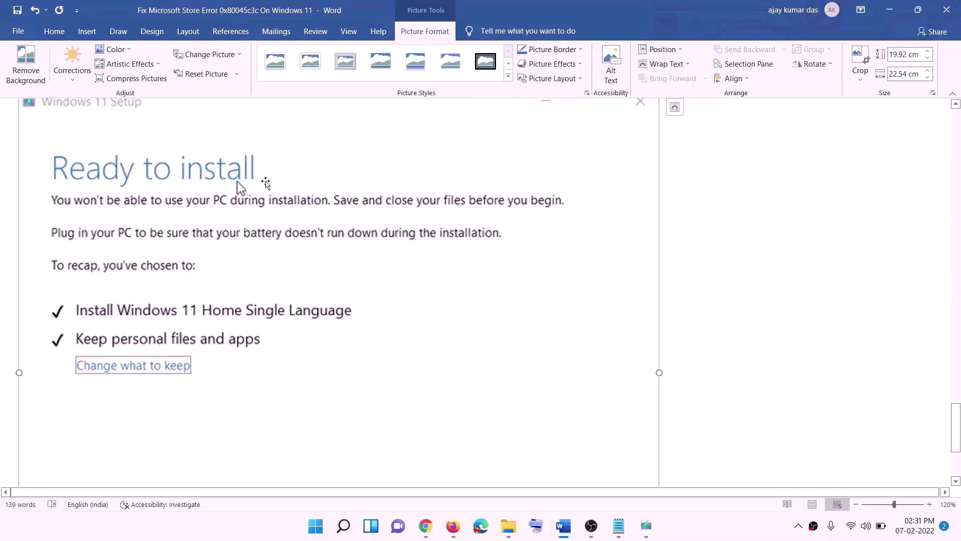
scroll(265, 185, "down", 1)
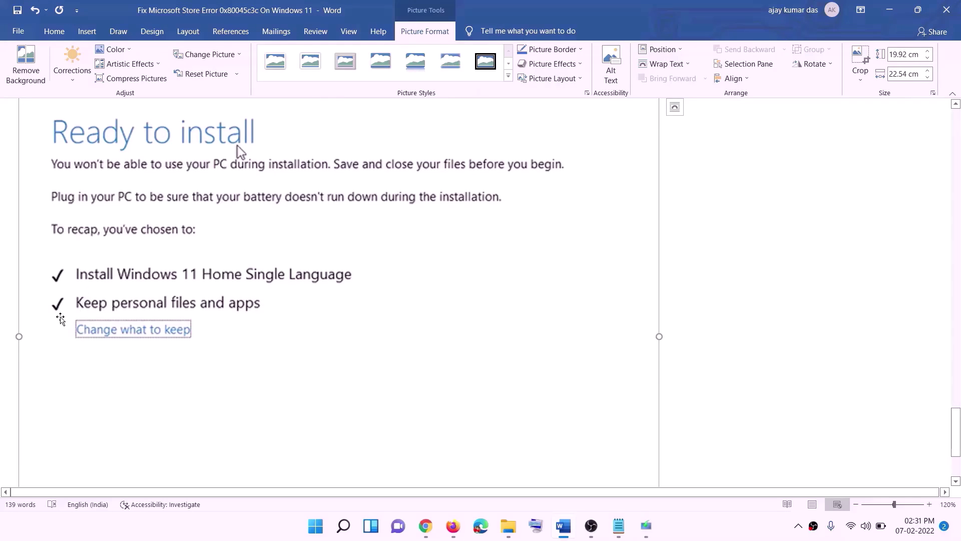
scroll(368, 313, "down", 2)
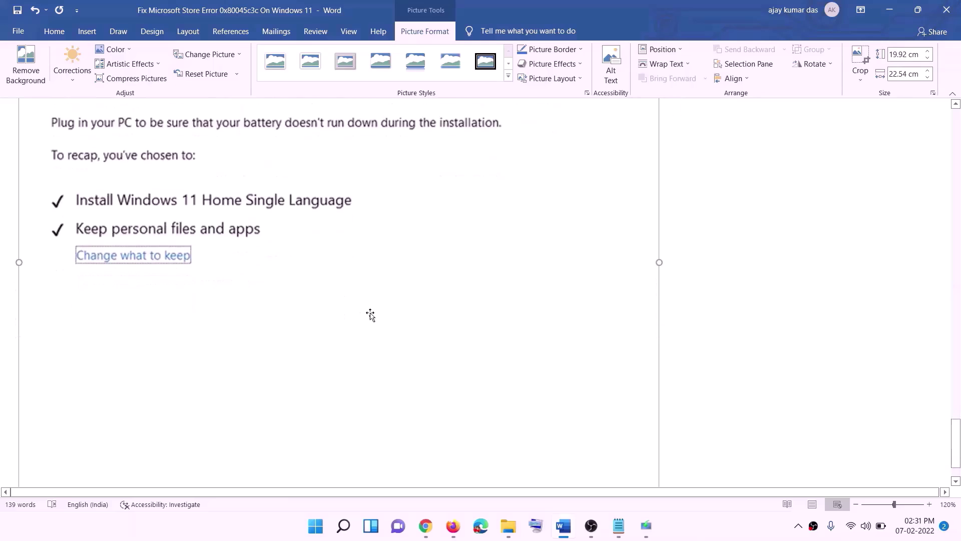
scroll(509, 352, "up", 7)
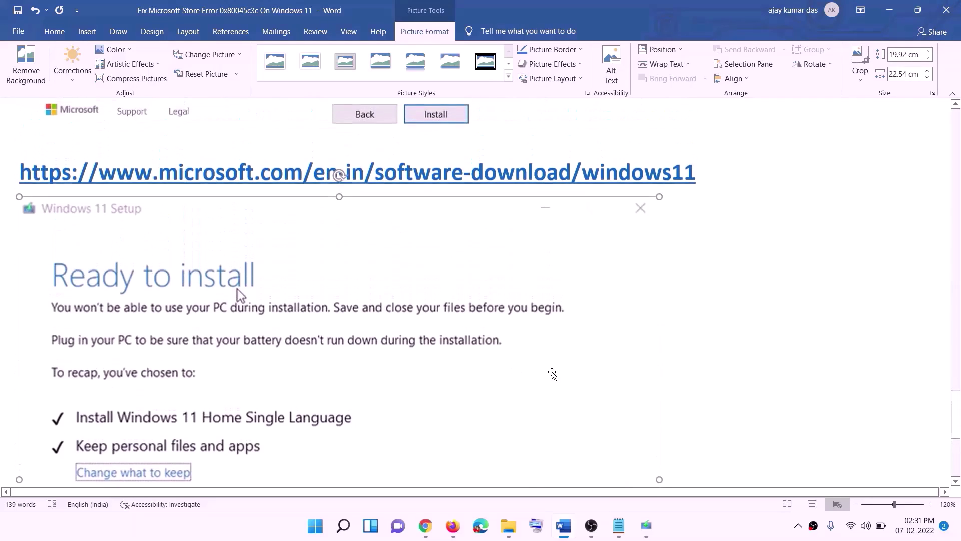